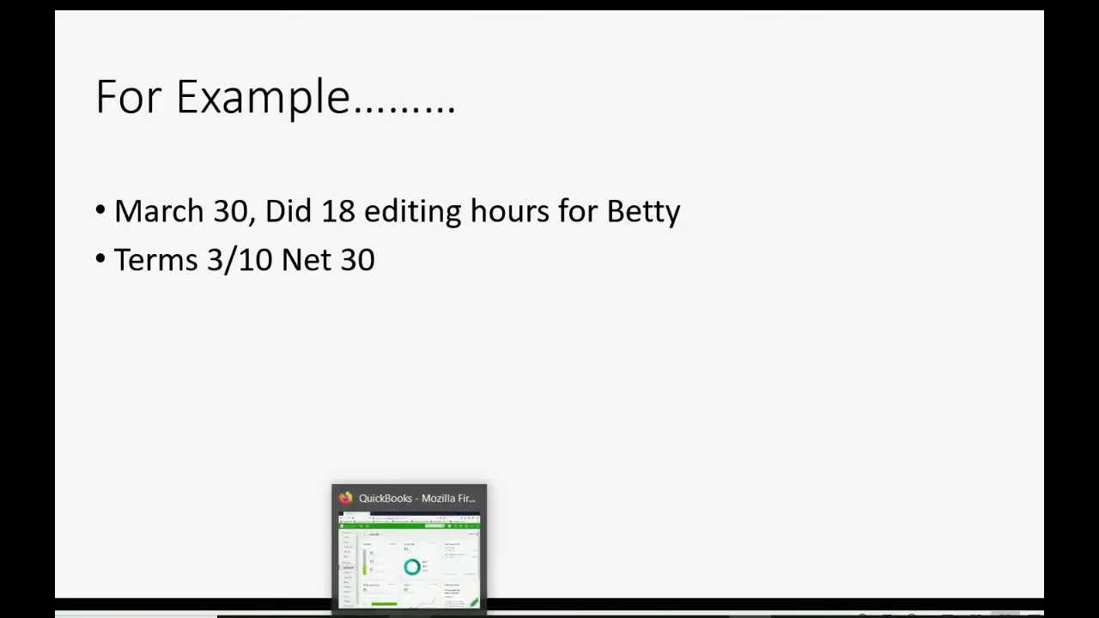
- Switch to QuickBooks and start a new invoice for the second customer in the list
{"action": "left_click", "coordinate": [410, 536]}
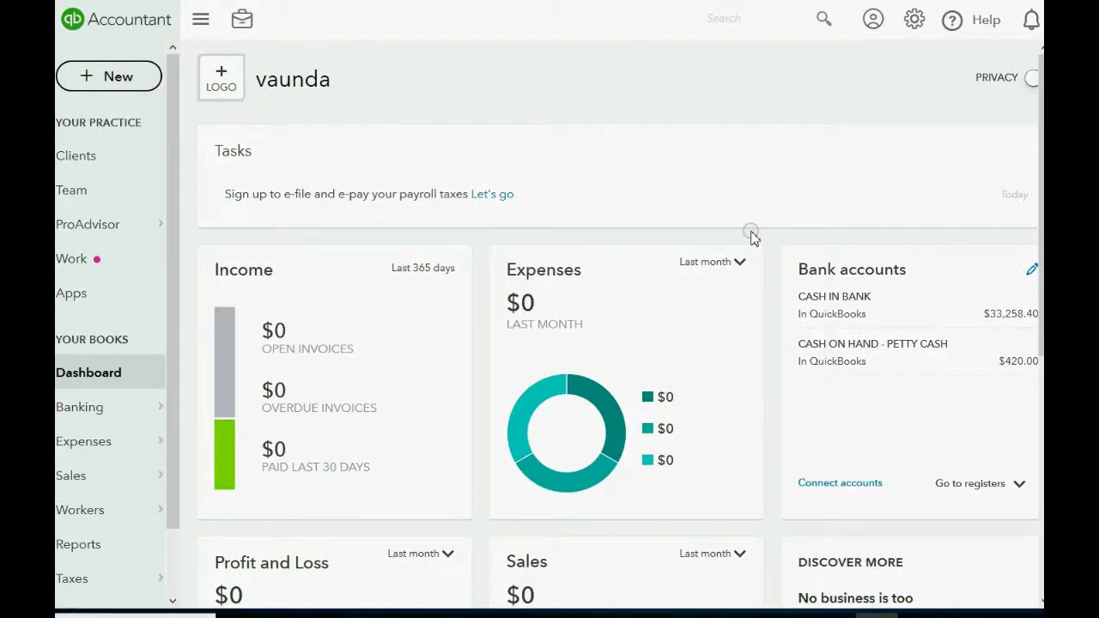
{"action": "left_click", "coordinate": [108, 79]}
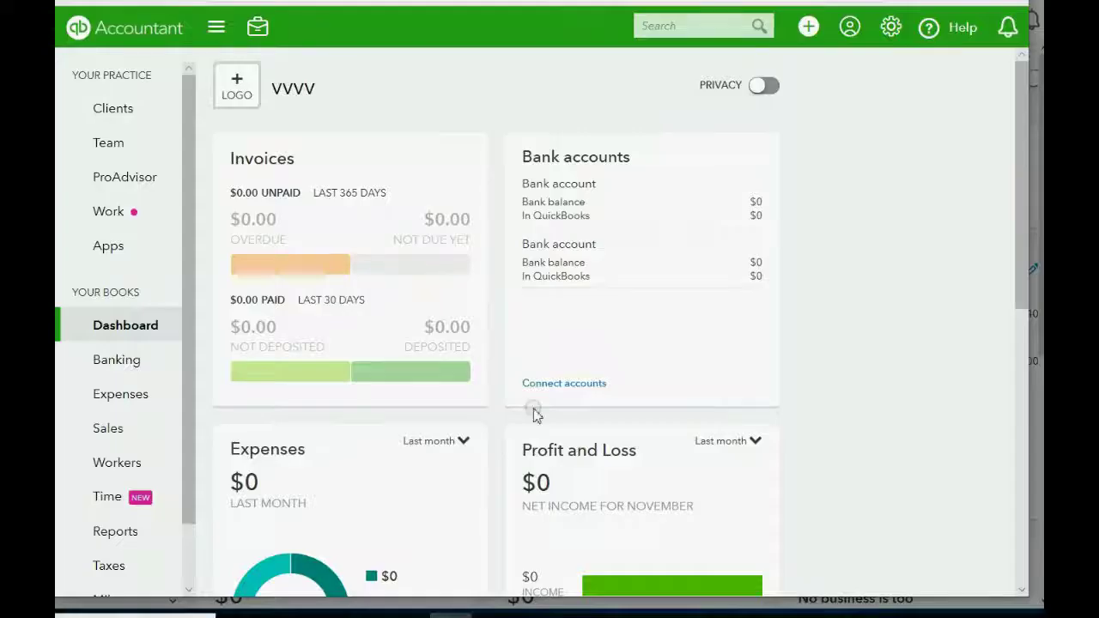
{"action": "left_click", "coordinate": [809, 27]}
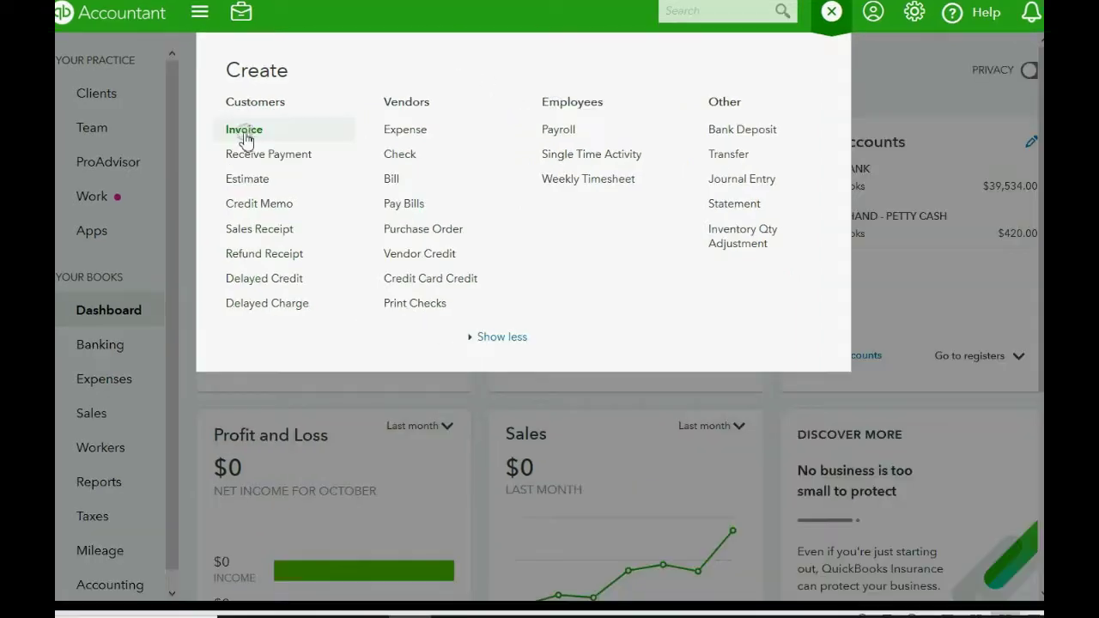
{"action": "left_click", "coordinate": [245, 131]}
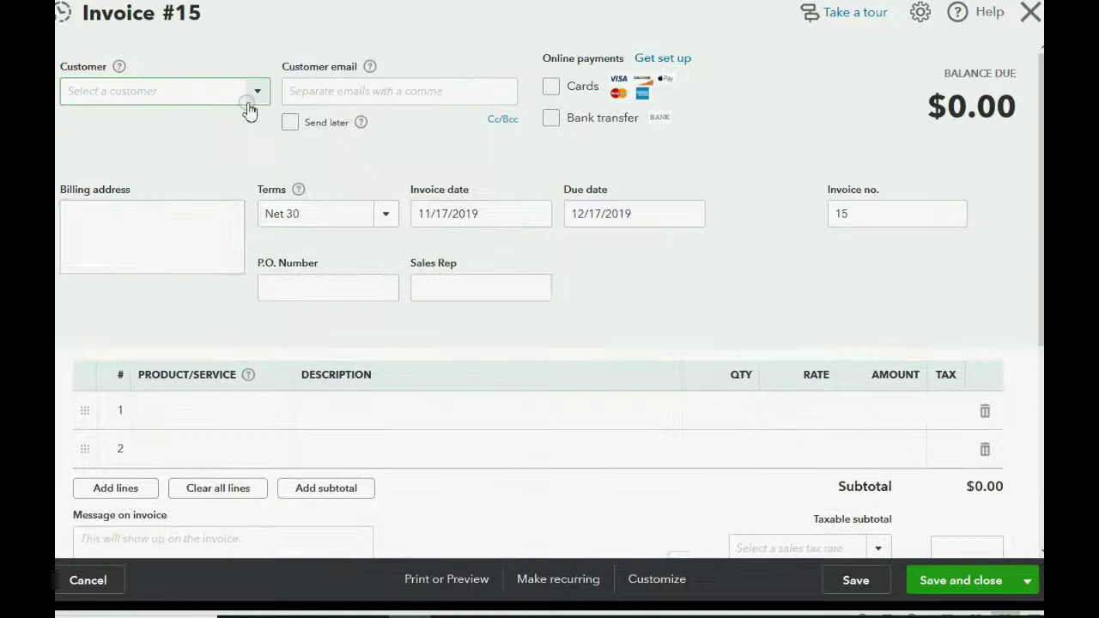
{"action": "left_click", "coordinate": [261, 95]}
{"action": "left_click", "coordinate": [206, 183]}
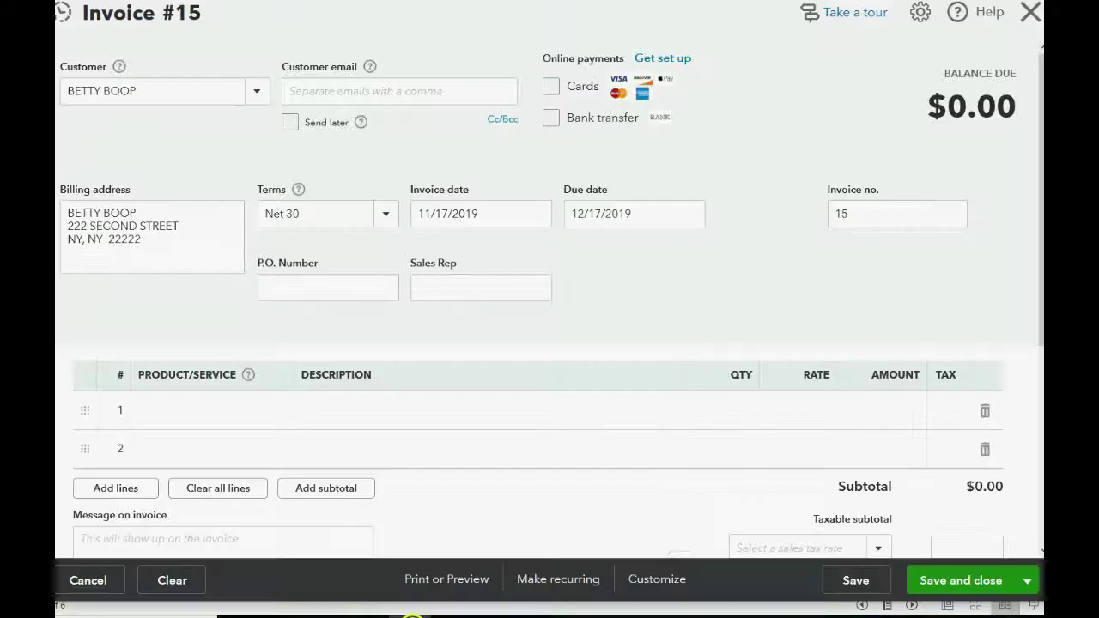
- Set the invoice date to 03/30/2019
{"action": "left_click", "coordinate": [539, 215]}
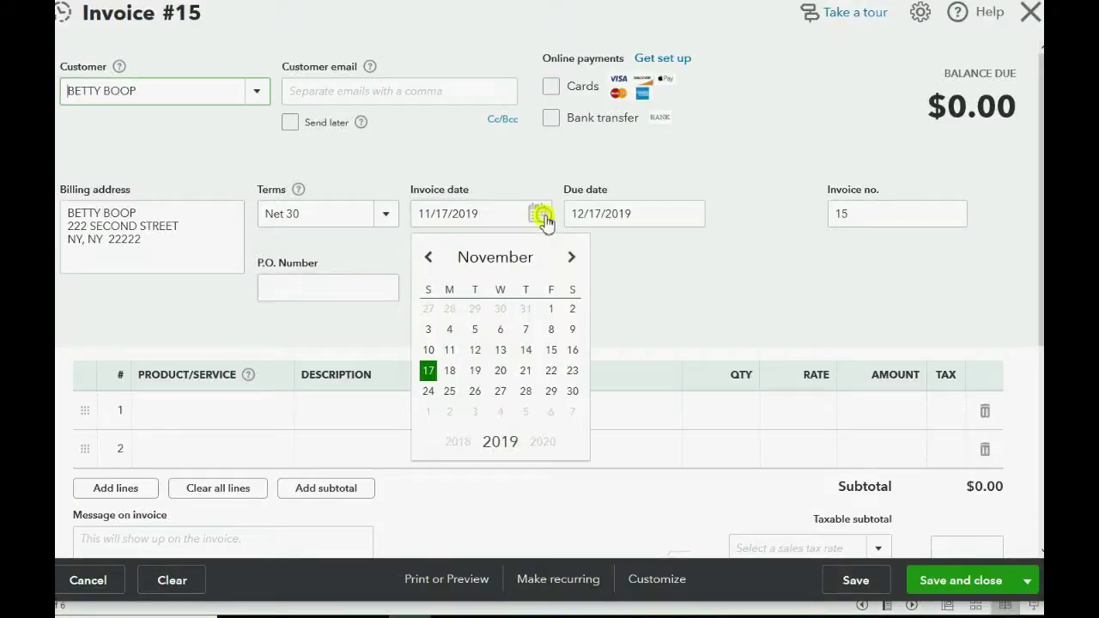
{"action": "left_click", "coordinate": [428, 259]}
{"action": "left_click", "coordinate": [428, 260]}
{"action": "left_click", "coordinate": [428, 259]}
{"action": "left_click", "coordinate": [428, 259]}
{"action": "left_click", "coordinate": [428, 260]}
{"action": "left_click", "coordinate": [428, 259]}
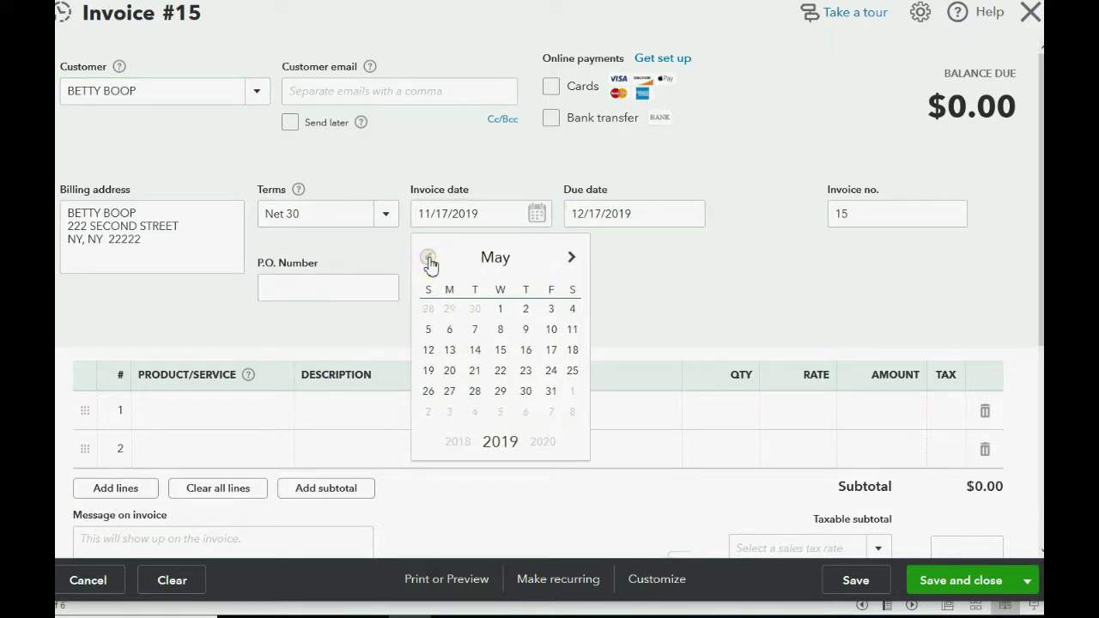
{"action": "left_click", "coordinate": [428, 259]}
{"action": "left_click", "coordinate": [428, 259]}
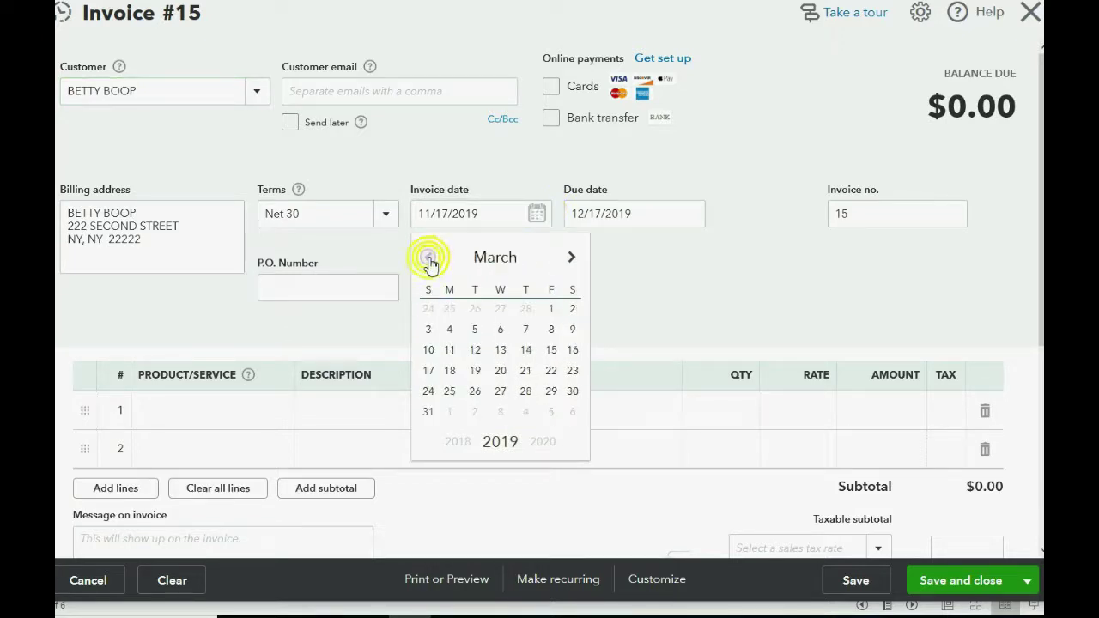
{"action": "left_click", "coordinate": [572, 392]}
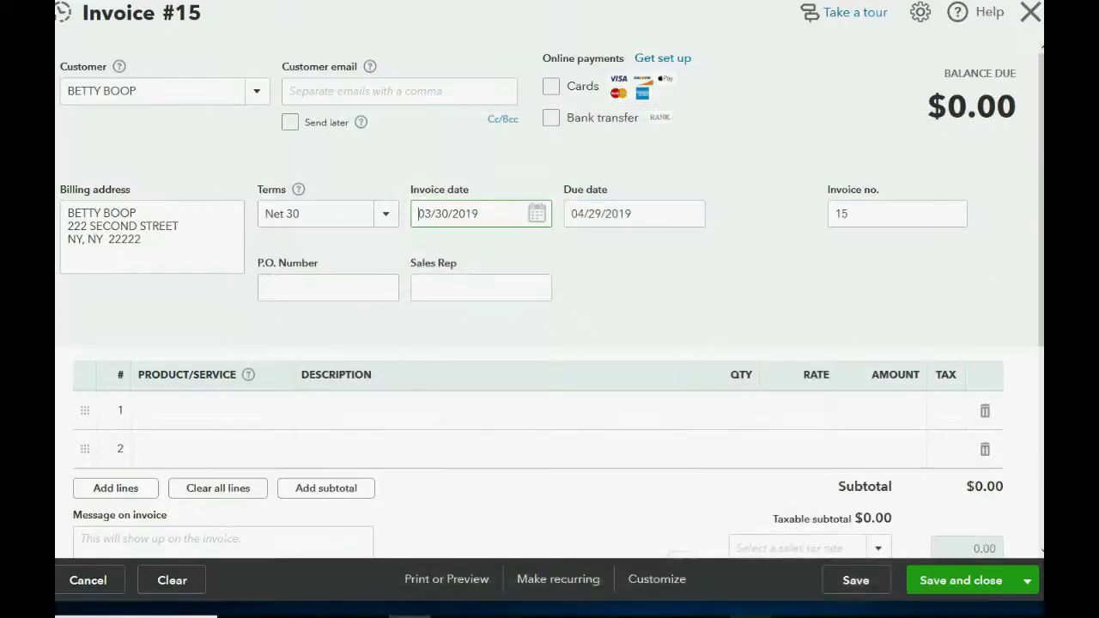
- Add the EDITING INCOME service on the first invoice line with a quantity of 18
{"action": "left_click", "coordinate": [277, 412]}
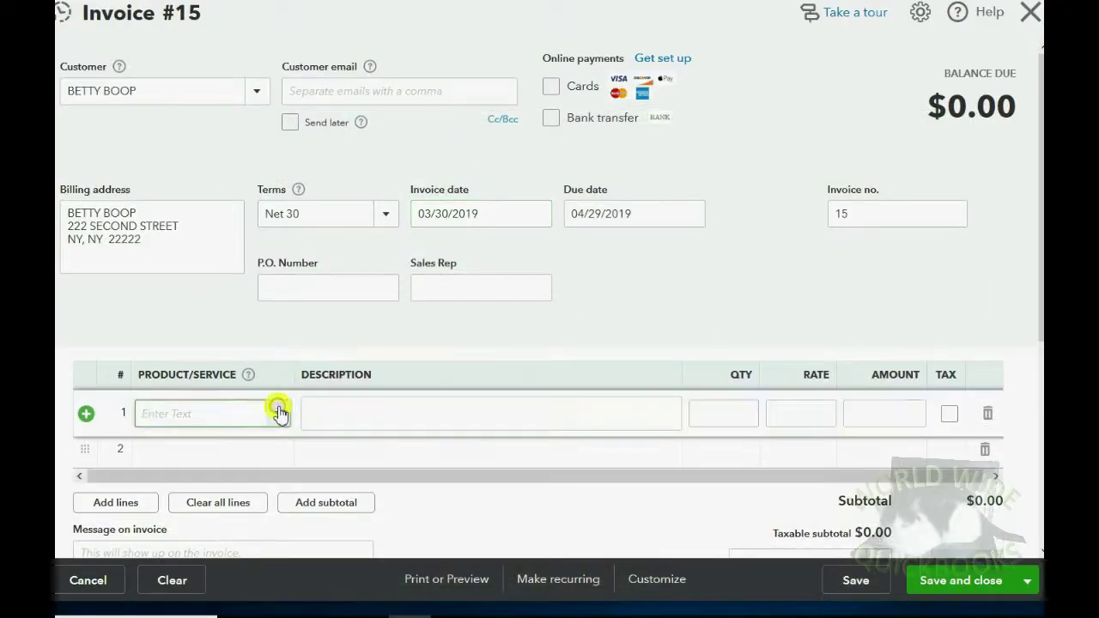
{"action": "left_click", "coordinate": [265, 245]}
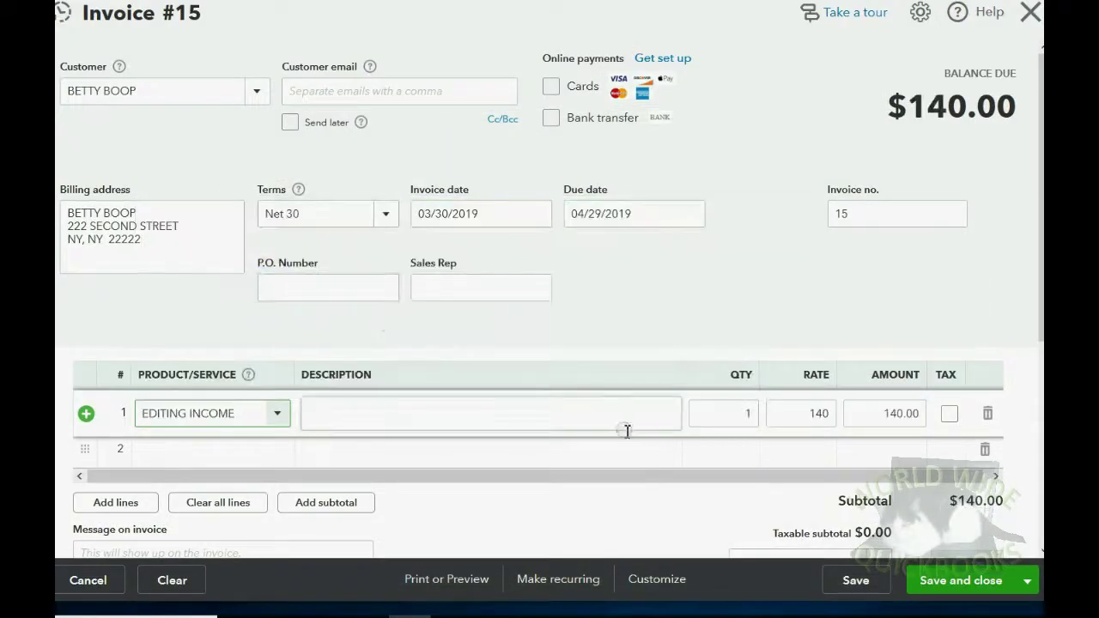
{"action": "left_click", "coordinate": [719, 417]}
{"action": "double_click", "coordinate": [718, 417]}
{"action": "type", "text": "18"}
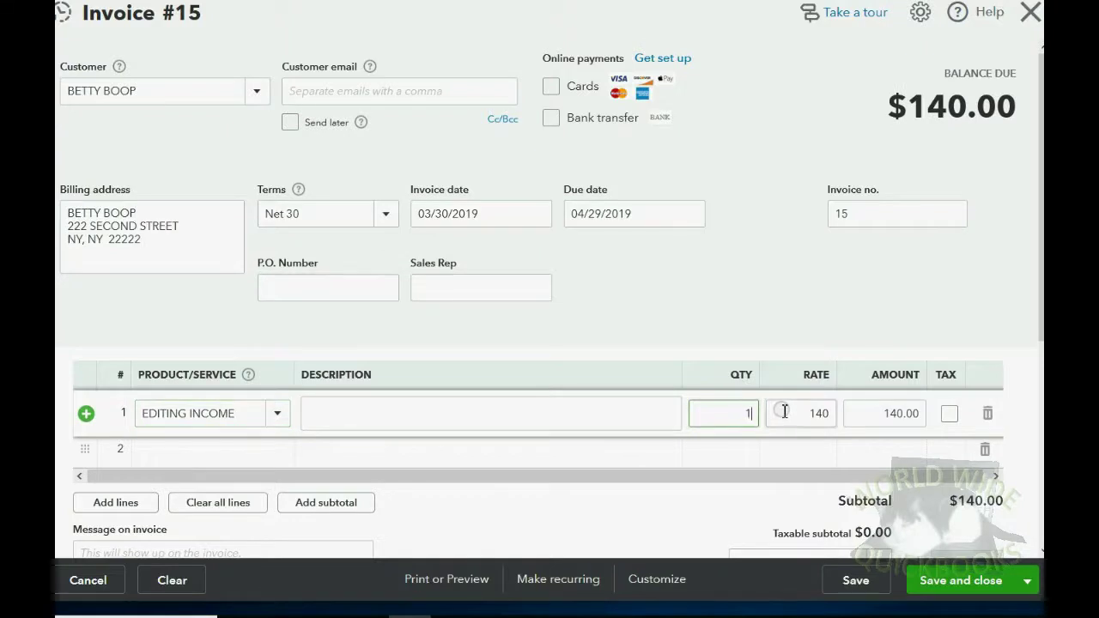
{"action": "left_click", "coordinate": [784, 412]}
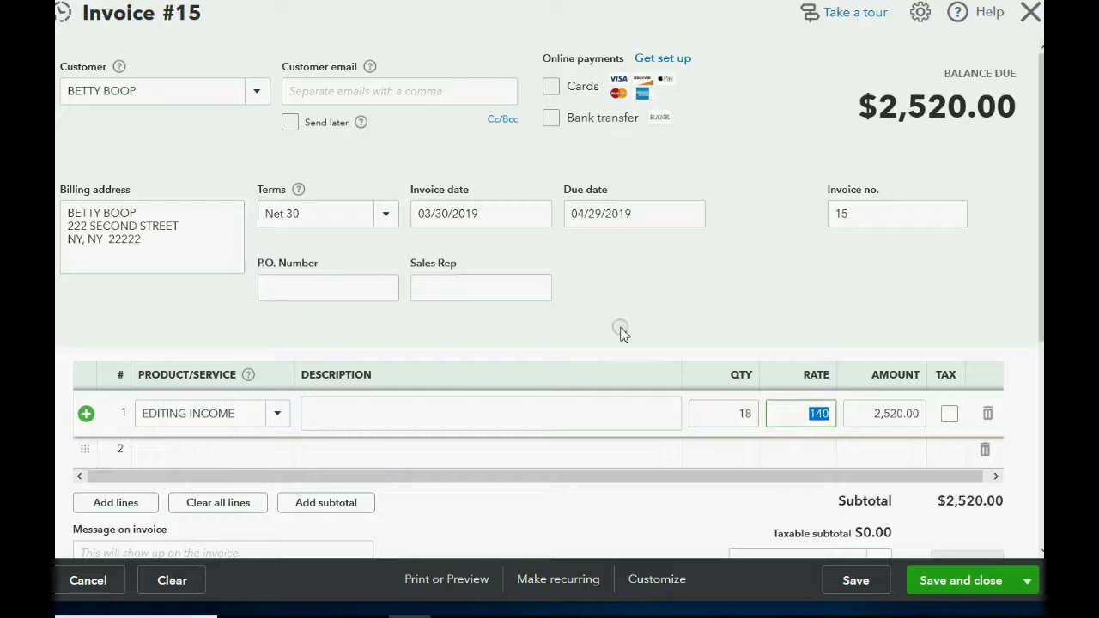
- Set the invoice's payment terms to 3% 10 Net 45
{"action": "left_click", "coordinate": [388, 212]}
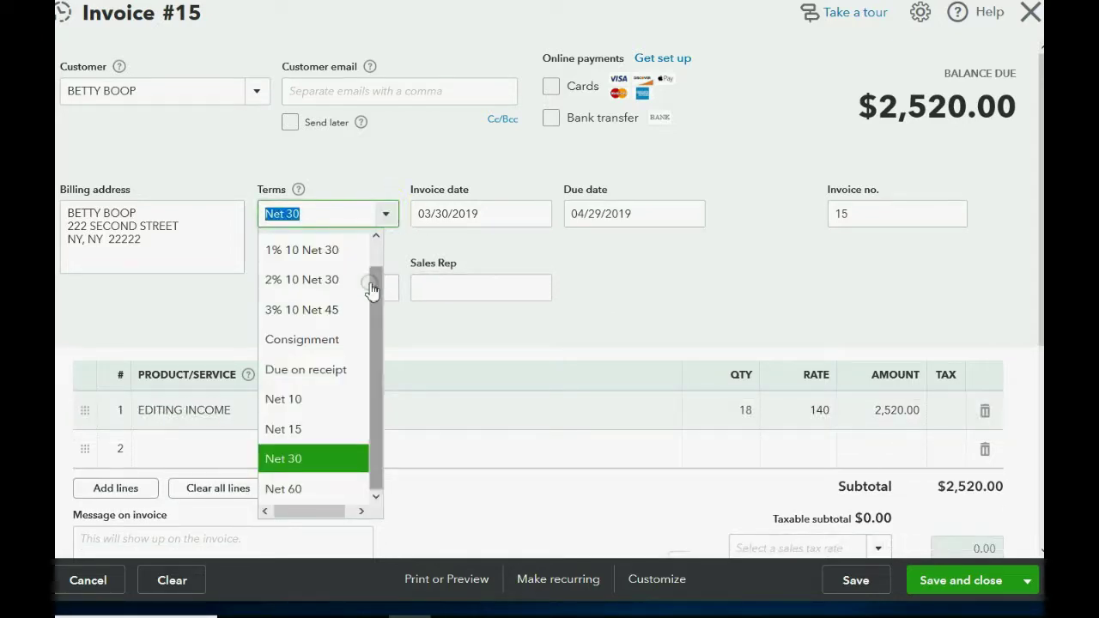
{"action": "left_click_drag", "start_coordinate": [378, 283], "coordinate": [366, 328]}
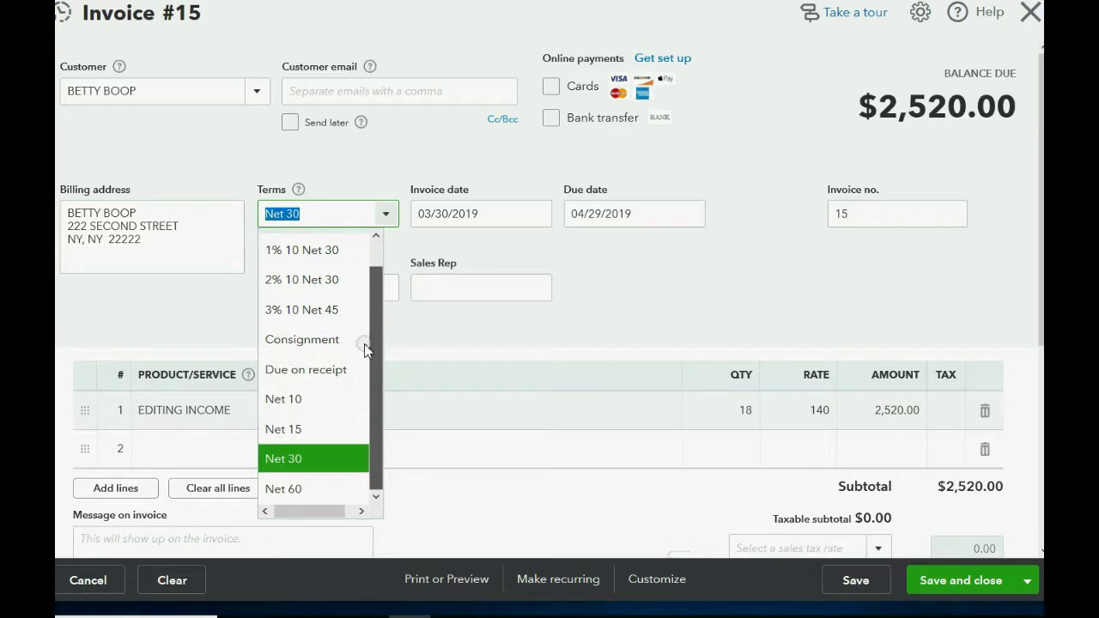
{"action": "left_click", "coordinate": [325, 311]}
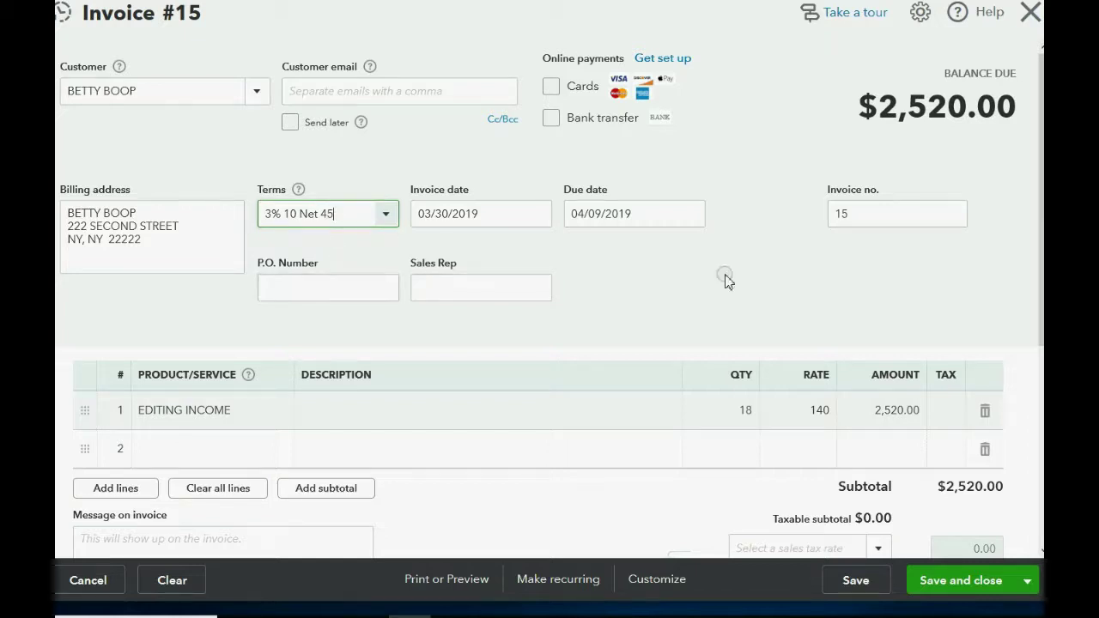
- Check the invoice's discount field and totals, and save and close the invoice
{"action": "scroll", "coordinate": [1037, 442], "scroll_direction": "down", "scroll_amount": 3}
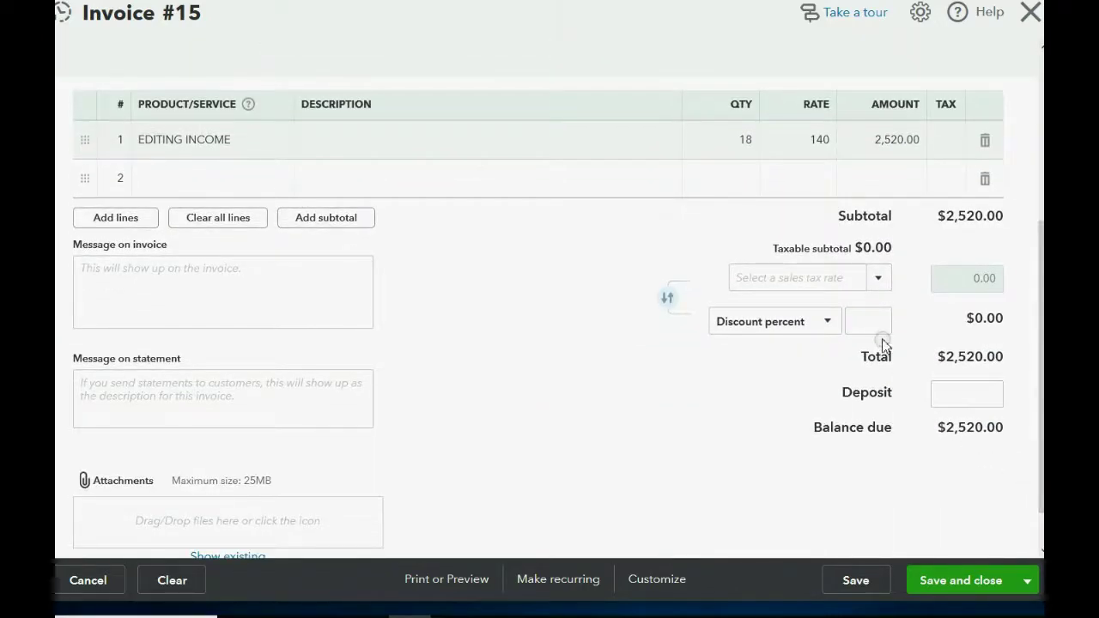
{"action": "scroll", "coordinate": [1022, 418], "scroll_direction": "up", "scroll_amount": 3}
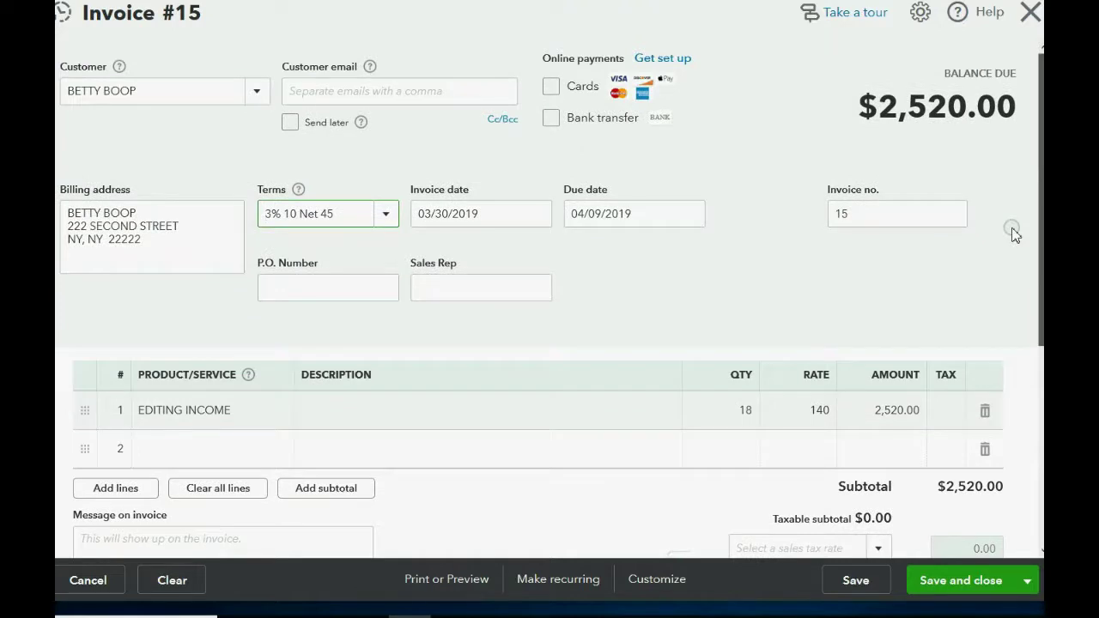
{"action": "scroll", "coordinate": [1022, 292], "scroll_direction": "down", "scroll_amount": 2}
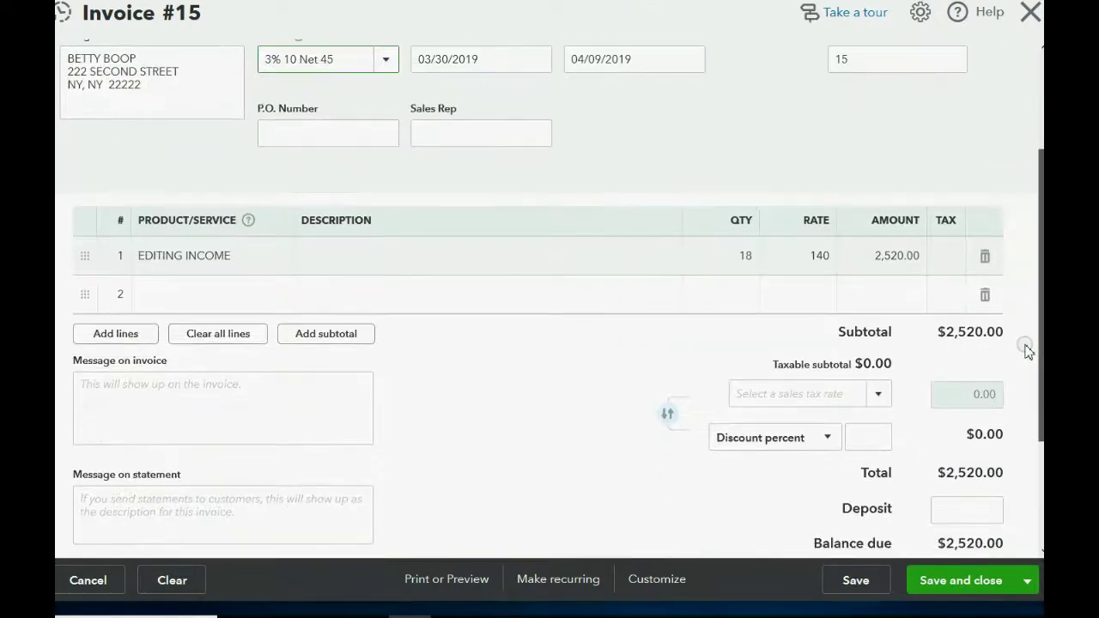
{"action": "scroll", "coordinate": [1023, 369], "scroll_direction": "down", "scroll_amount": 1}
{"action": "scroll", "coordinate": [1026, 326], "scroll_direction": "up", "scroll_amount": 3}
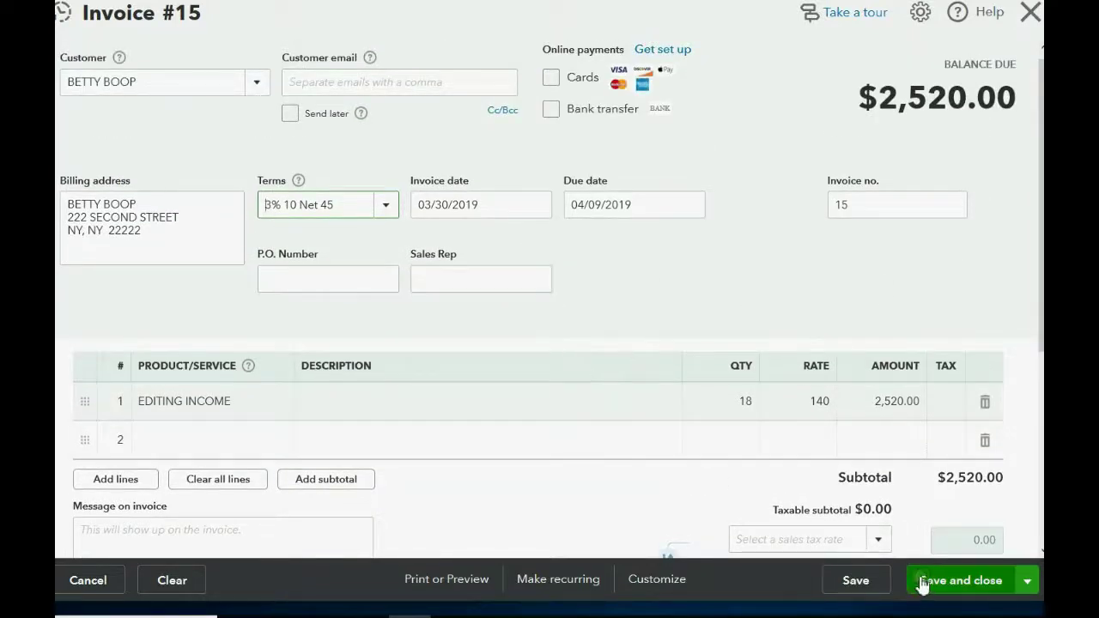
{"action": "left_click", "coordinate": [934, 582]}
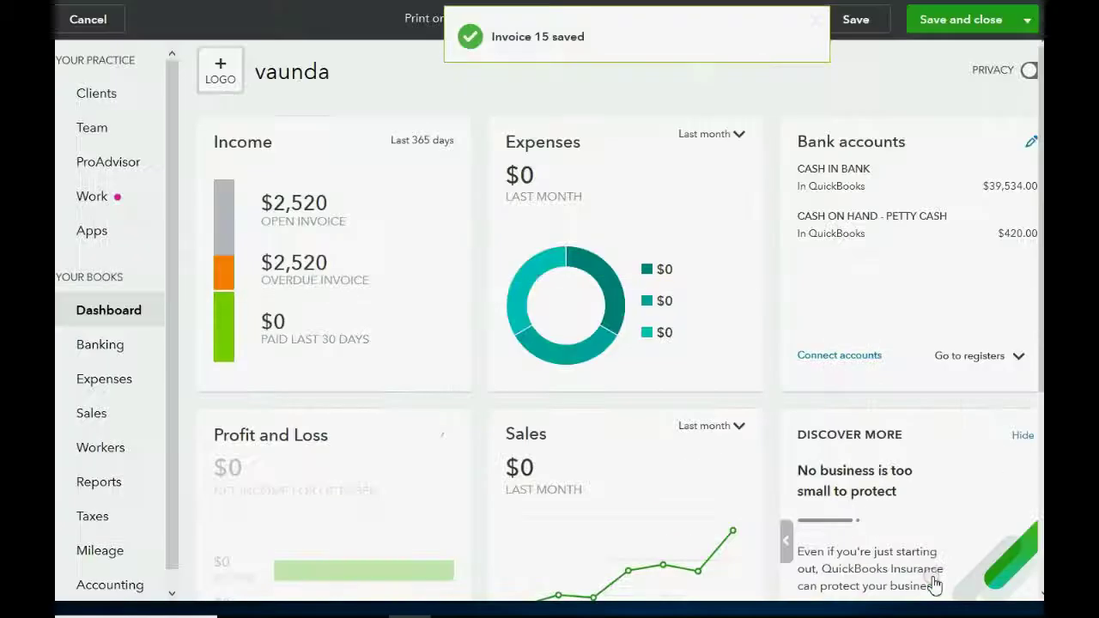
- Open the custom Open Invoices report and review the unpaid invoices with their terms and due dates
{"action": "left_click", "coordinate": [96, 486]}
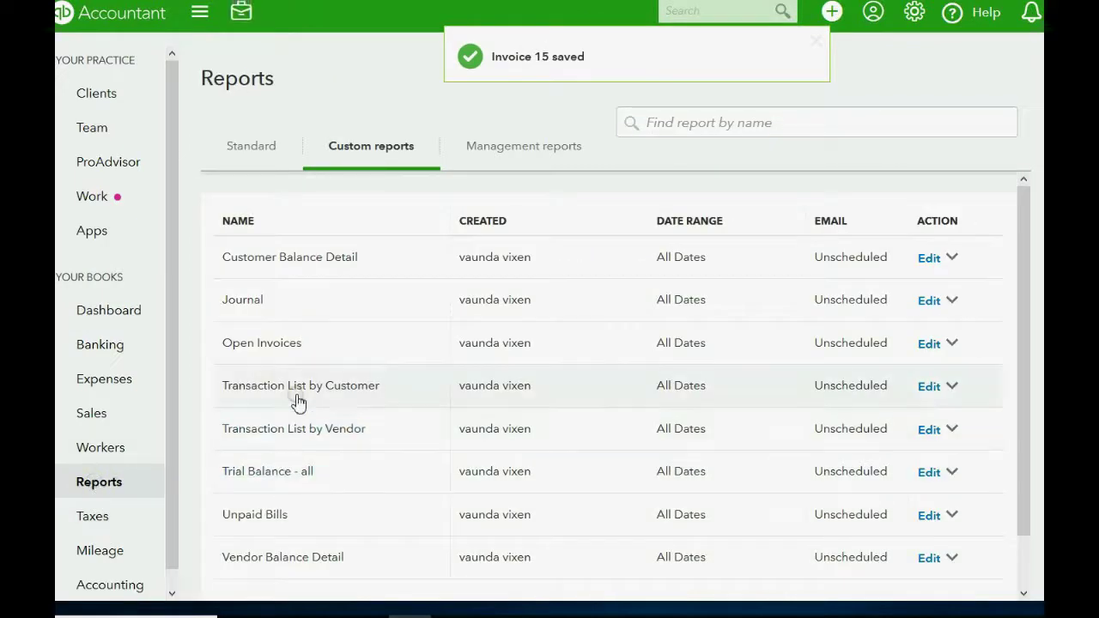
{"action": "left_click", "coordinate": [262, 343]}
{"action": "scroll", "coordinate": [286, 351], "scroll_direction": "down", "scroll_amount": 5}
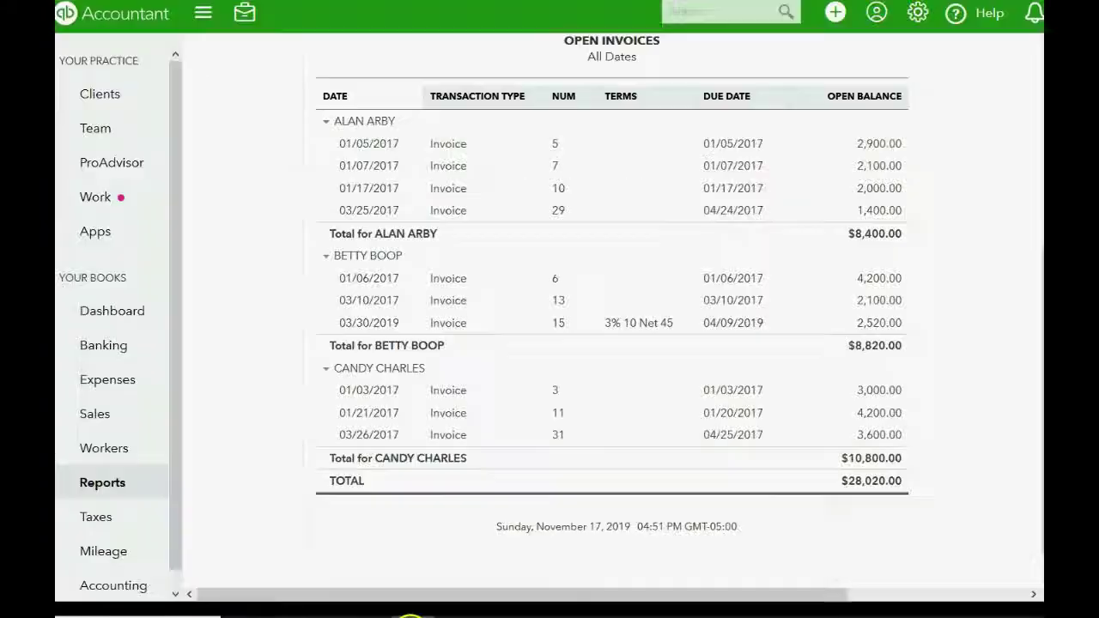
- Start a Receive Payment form for the second listed customer to show the outstanding transactions
{"action": "left_click", "coordinate": [834, 12]}
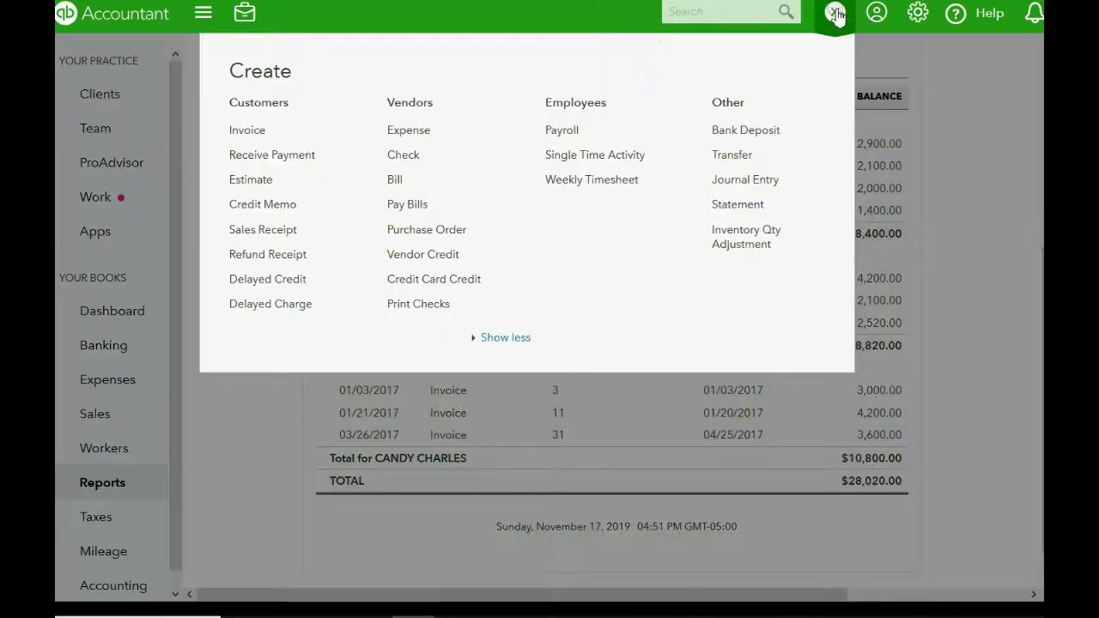
{"action": "left_click", "coordinate": [288, 157]}
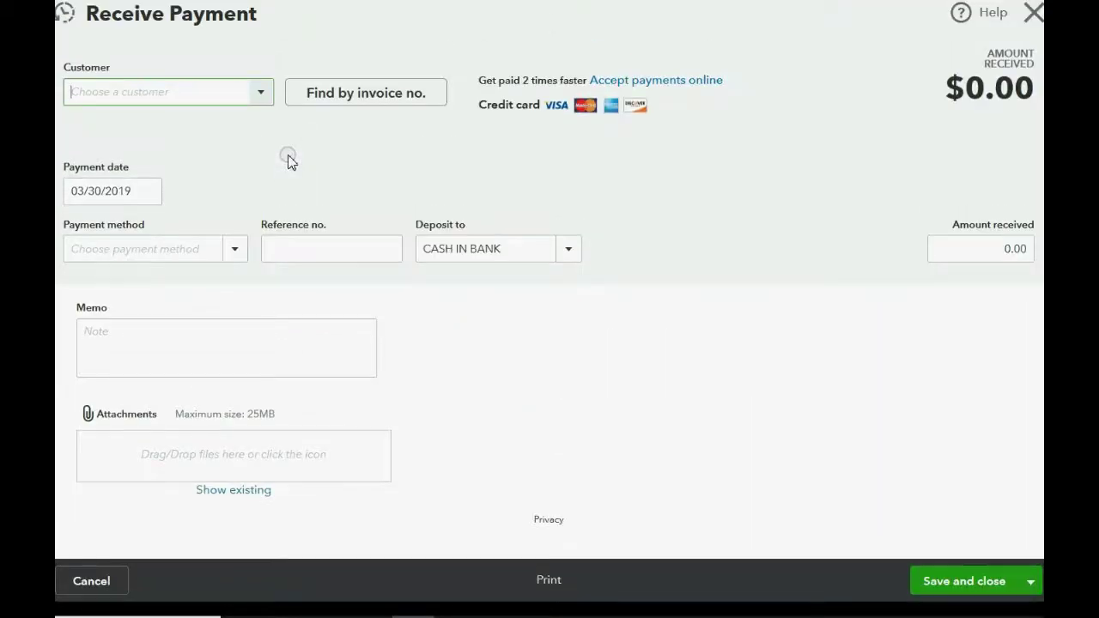
{"action": "left_click", "coordinate": [261, 93]}
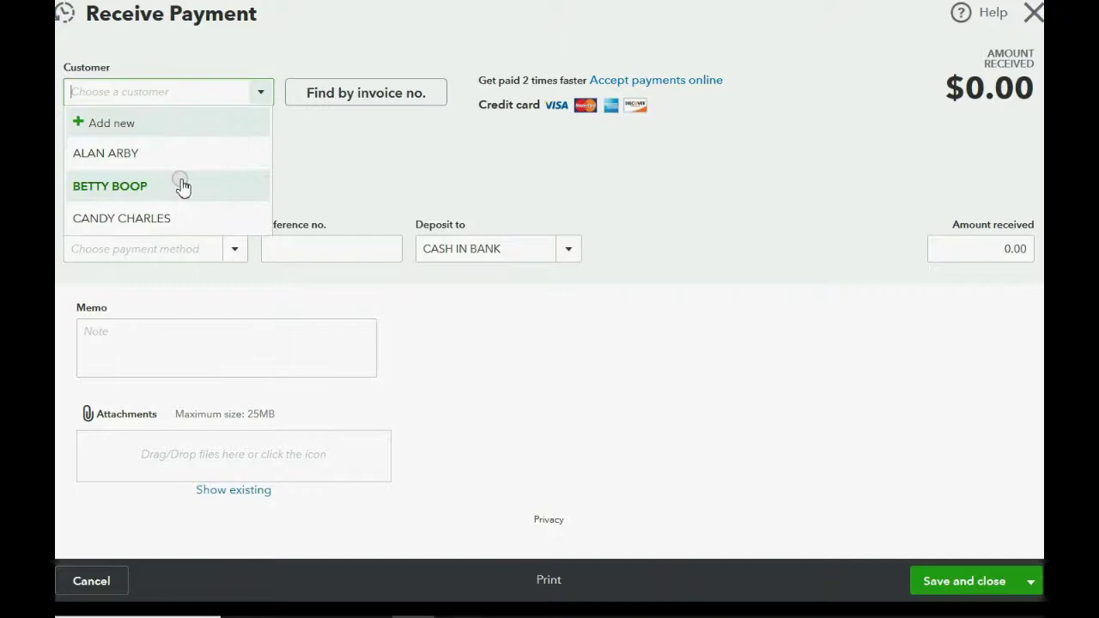
{"action": "left_click", "coordinate": [183, 186]}
- Set the payment date to 03/30/2017
{"action": "left_click", "coordinate": [147, 190]}
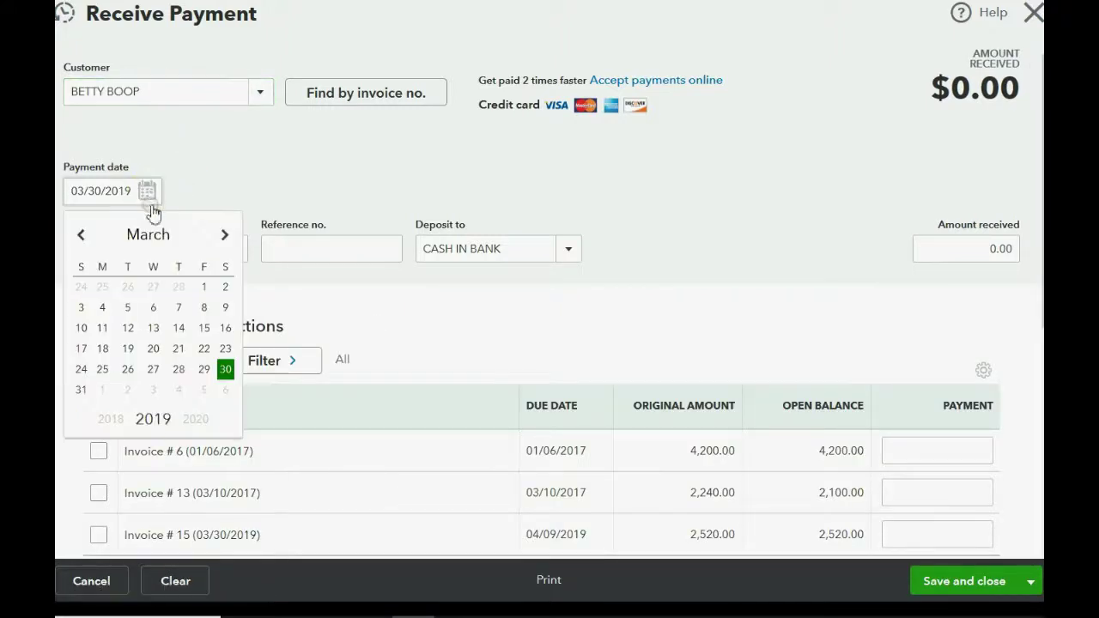
{"action": "left_click", "coordinate": [81, 389]}
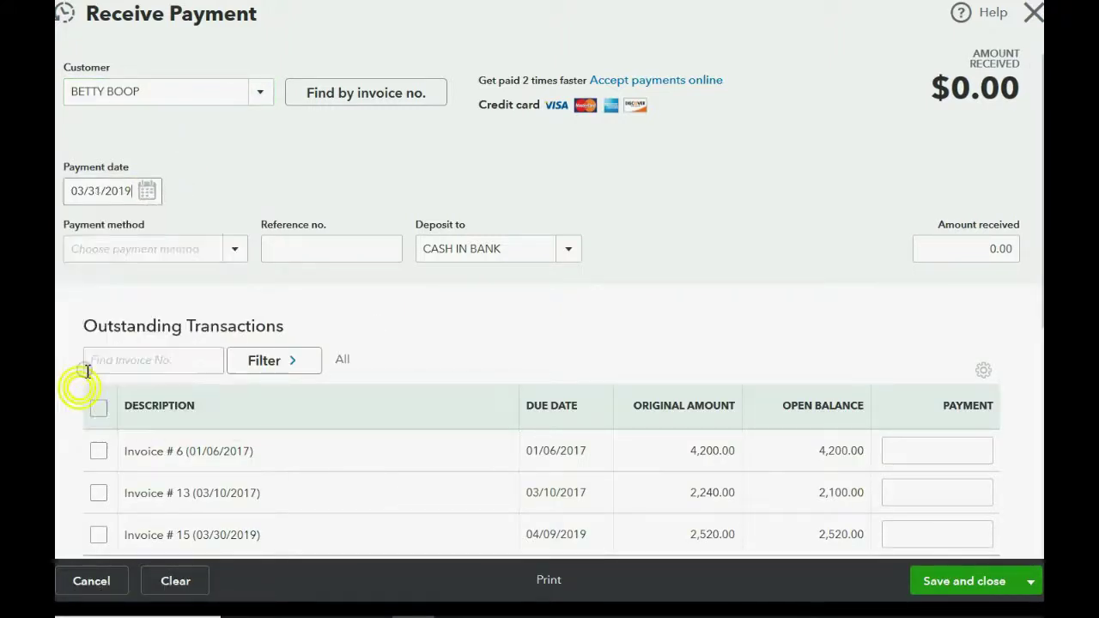
{"action": "key", "text": "BackSpace"}
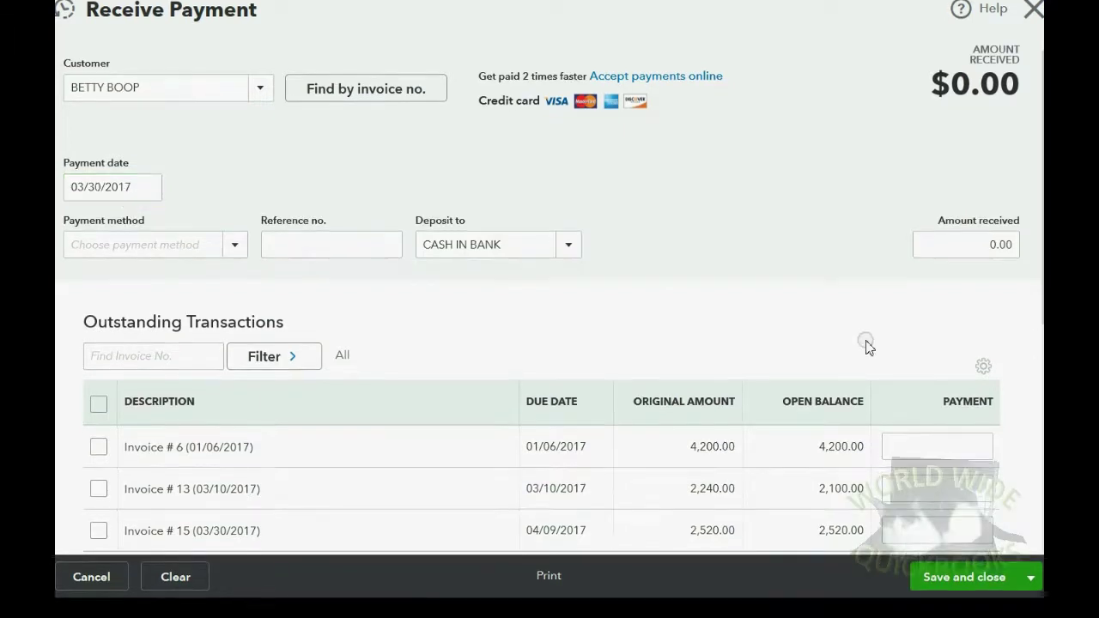
{"action": "left_click", "coordinate": [146, 190]}
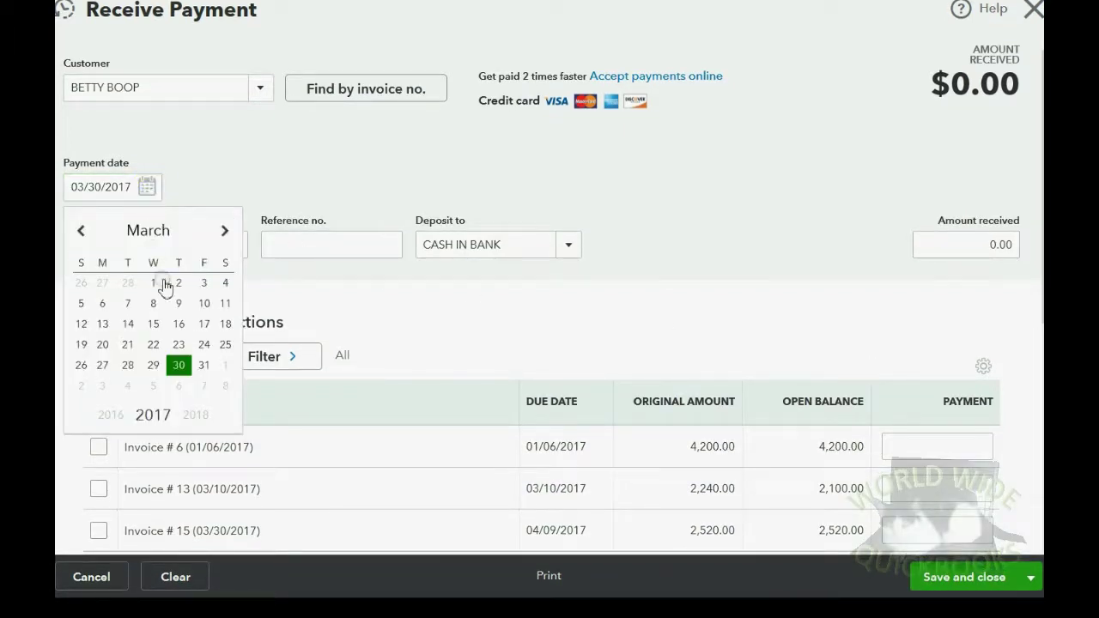
{"action": "left_click", "coordinate": [179, 365]}
- Open the invoice dated 03/30/2017 from the outstanding transactions, discarding the unsaved payment, and examine its terms, dates and totals
{"action": "scroll", "coordinate": [523, 318], "scroll_direction": "down", "scroll_amount": 2}
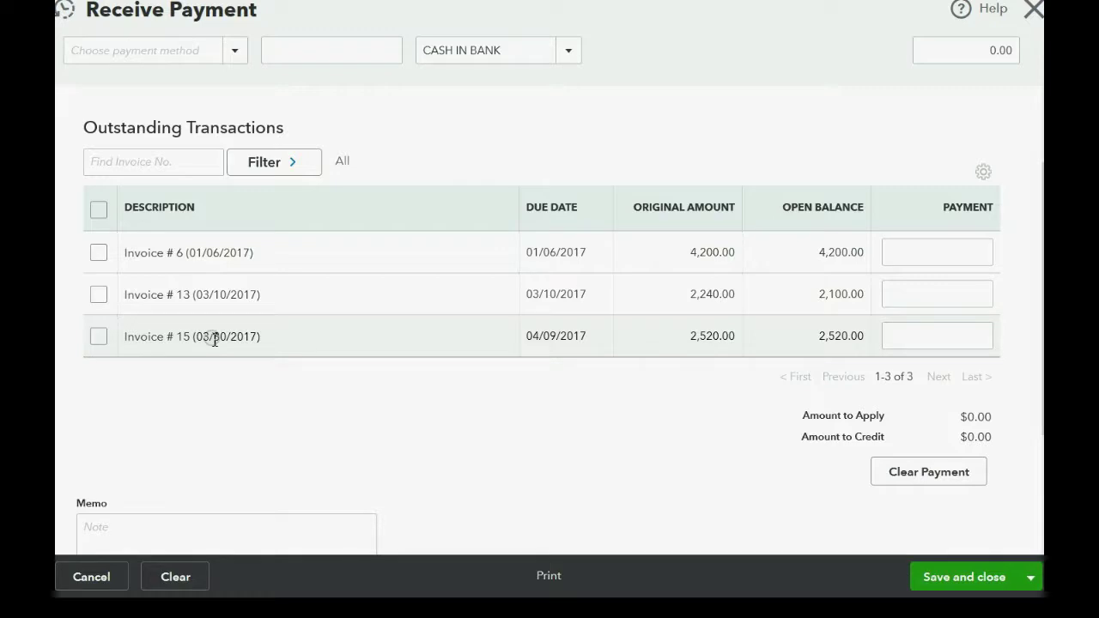
{"action": "left_click", "coordinate": [150, 338]}
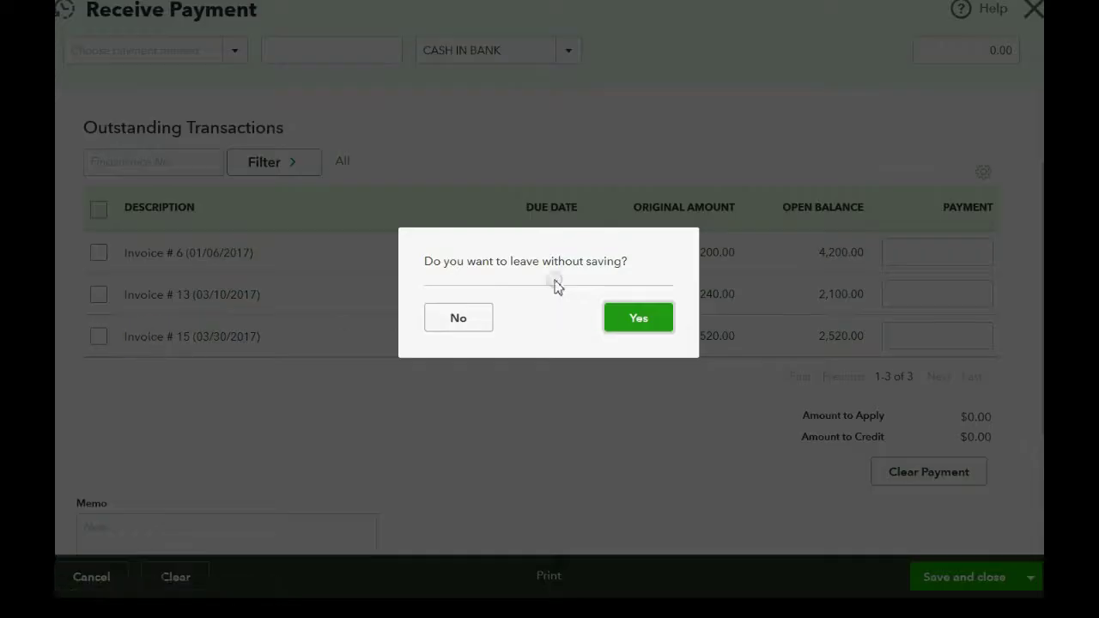
{"action": "left_click", "coordinate": [620, 321]}
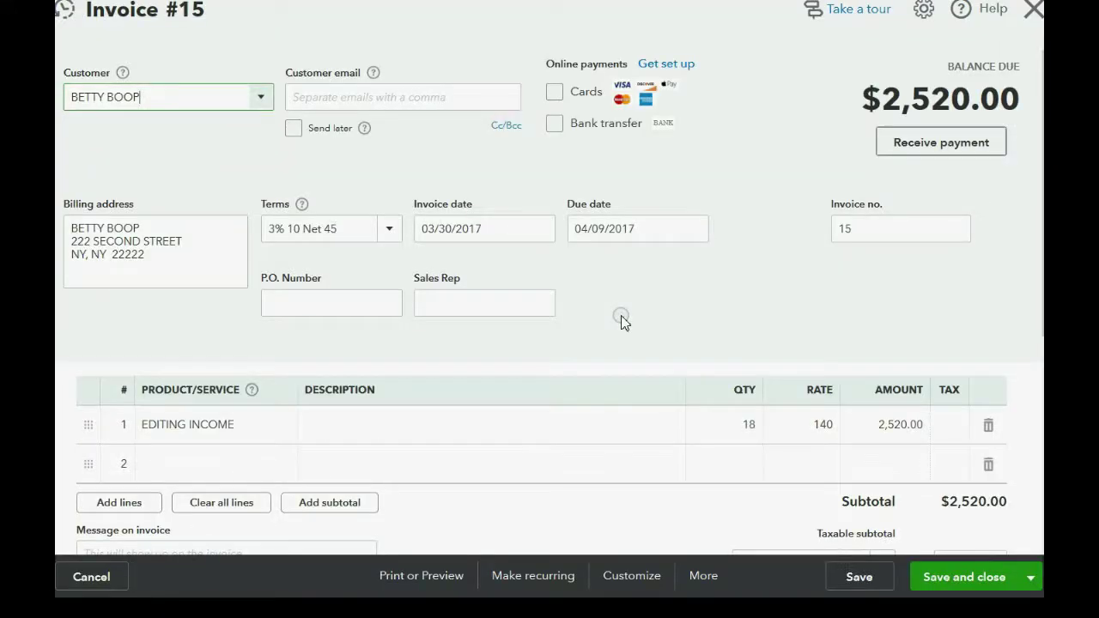
{"action": "scroll", "coordinate": [696, 337], "scroll_direction": "down", "scroll_amount": 1}
{"action": "scroll", "coordinate": [695, 336], "scroll_direction": "down", "scroll_amount": 3}
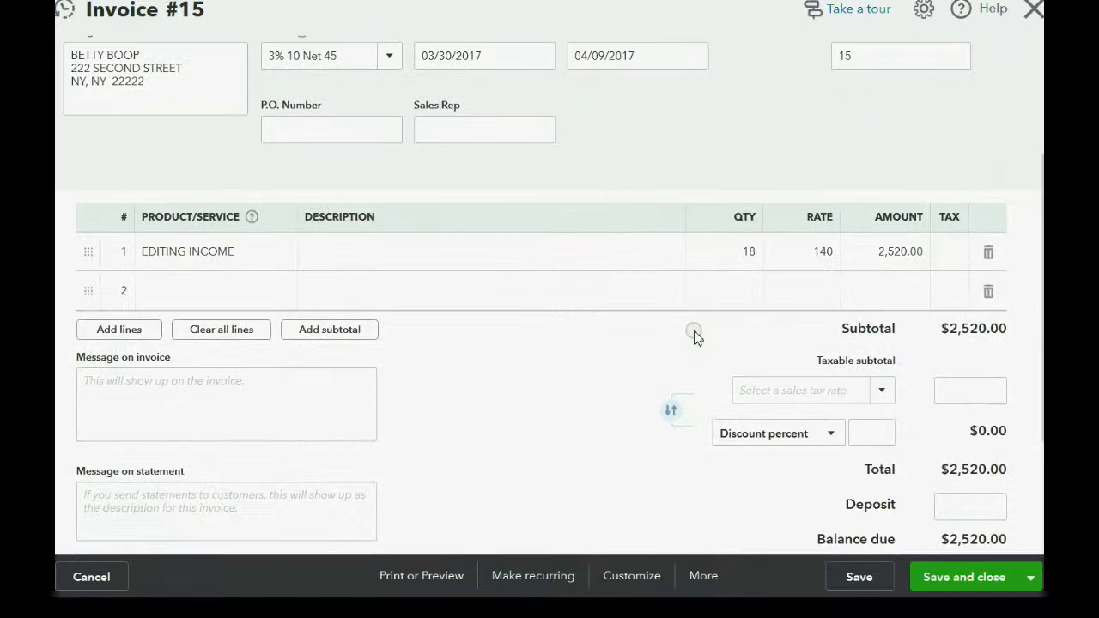
{"action": "scroll", "coordinate": [694, 336], "scroll_direction": "up", "scroll_amount": 4}
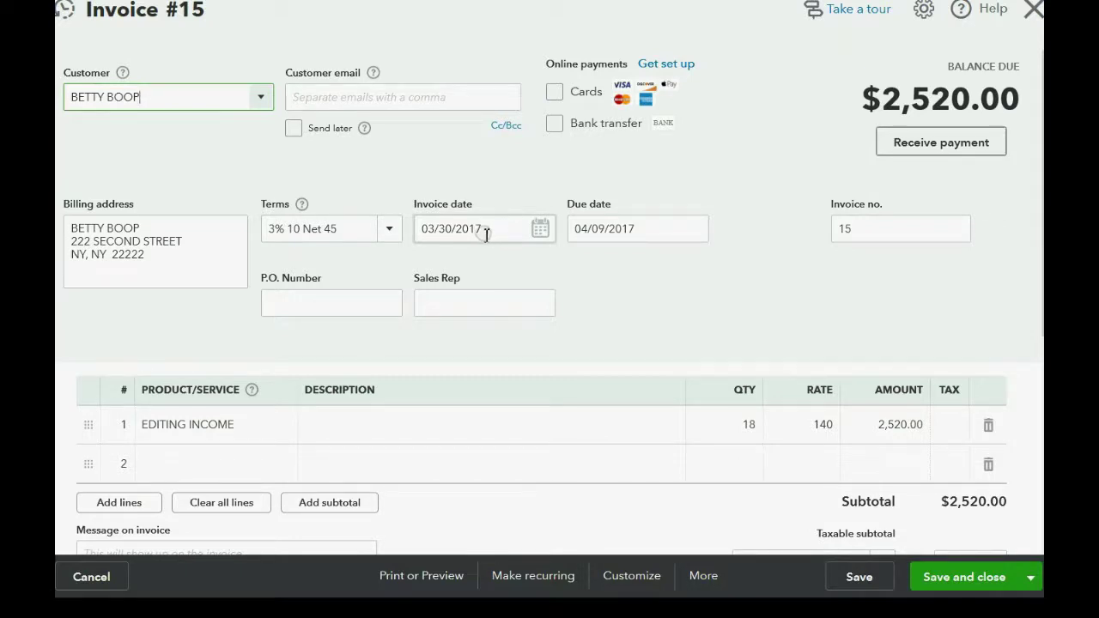
- Apply a 3 percent discount to the open invoice with 3% 10 Net 45 terms and save and close it
{"action": "left_click", "coordinate": [387, 241]}
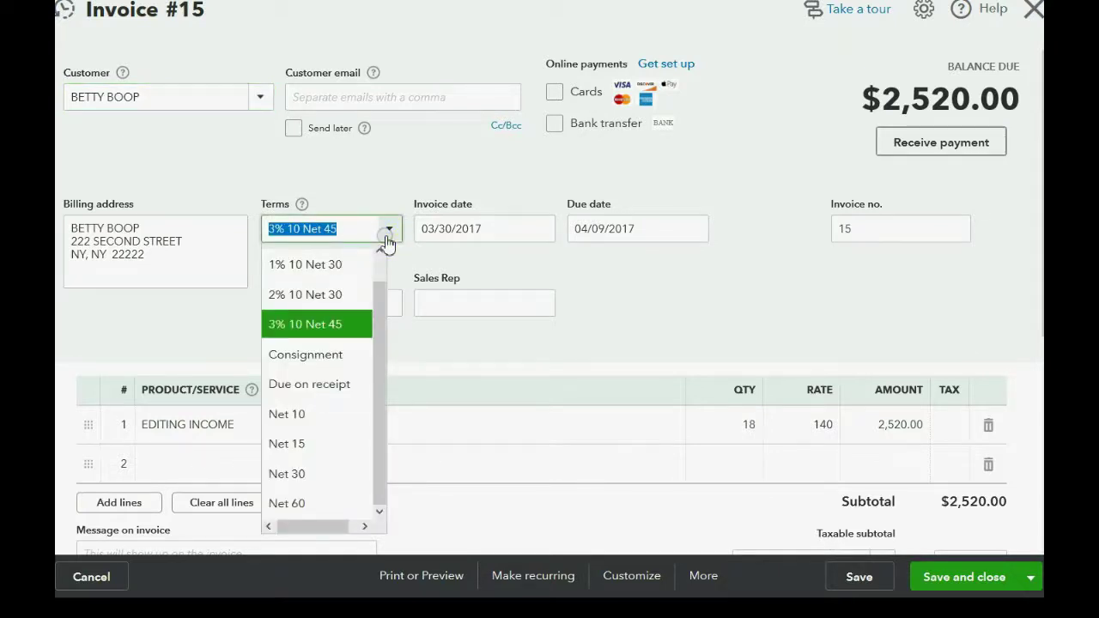
{"action": "left_click", "coordinate": [388, 241]}
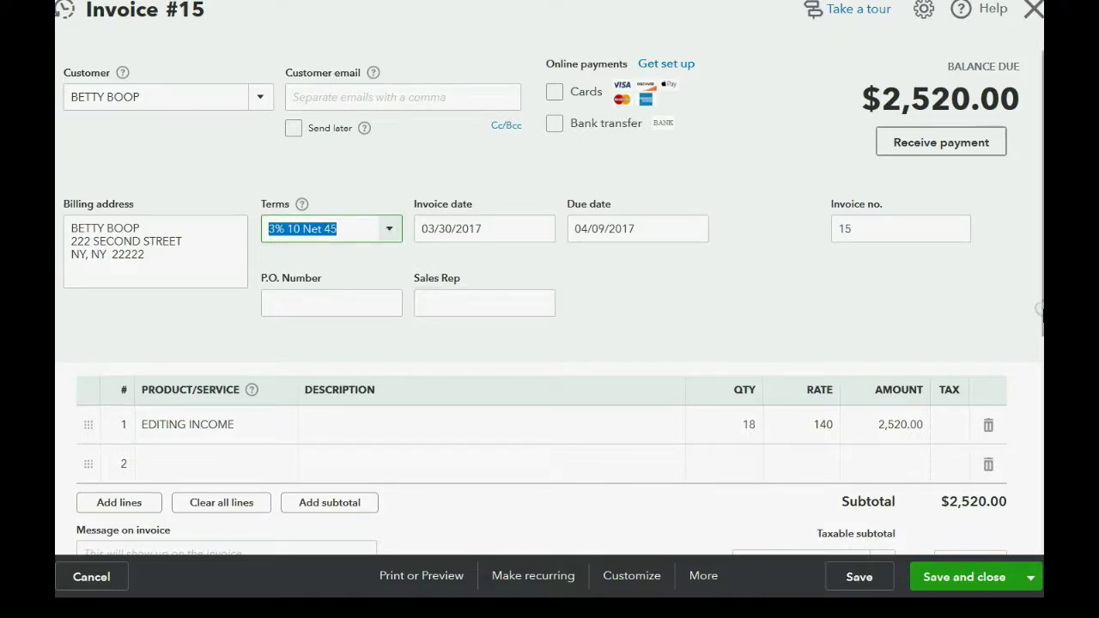
{"action": "left_click_drag", "start_coordinate": [1035, 316], "coordinate": [1028, 507]}
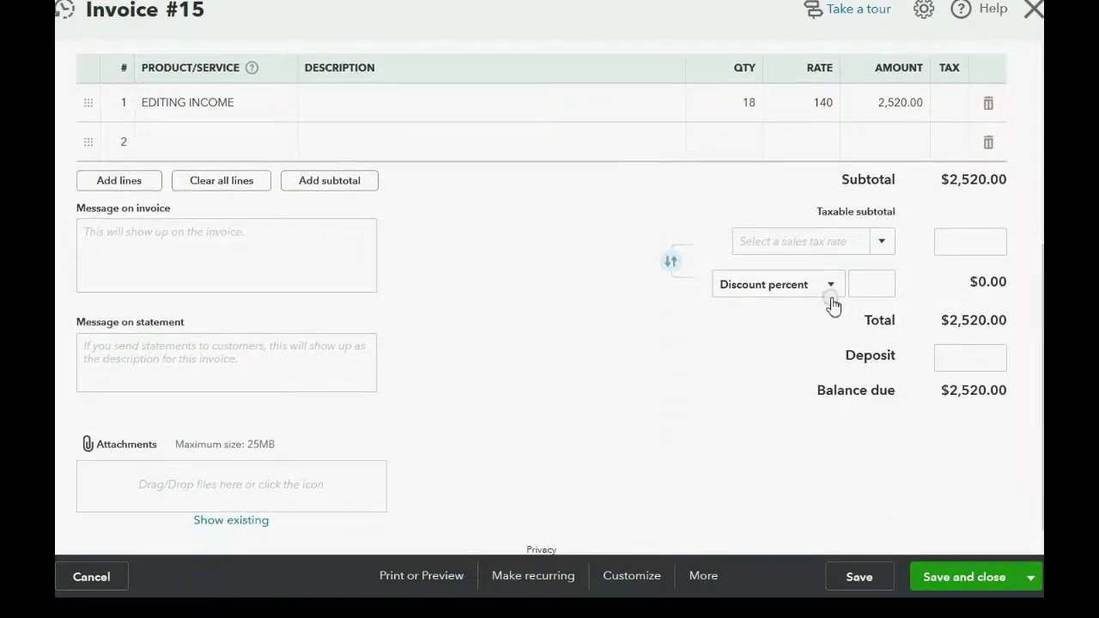
{"action": "left_click", "coordinate": [861, 286]}
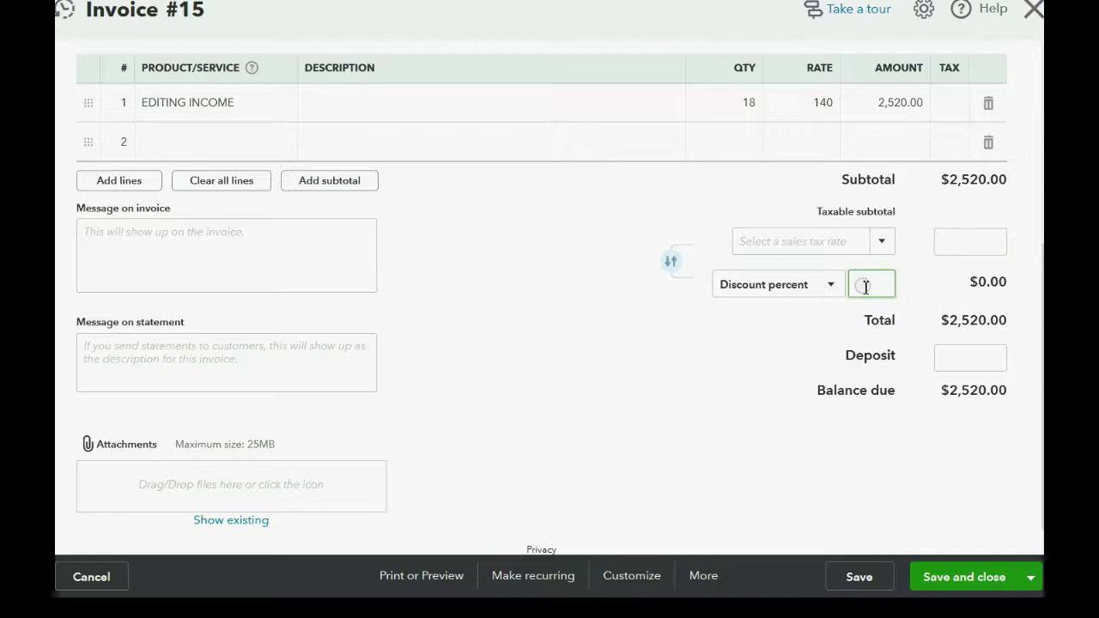
{"action": "type", "text": "3"}
{"action": "key", "text": "Tab"}
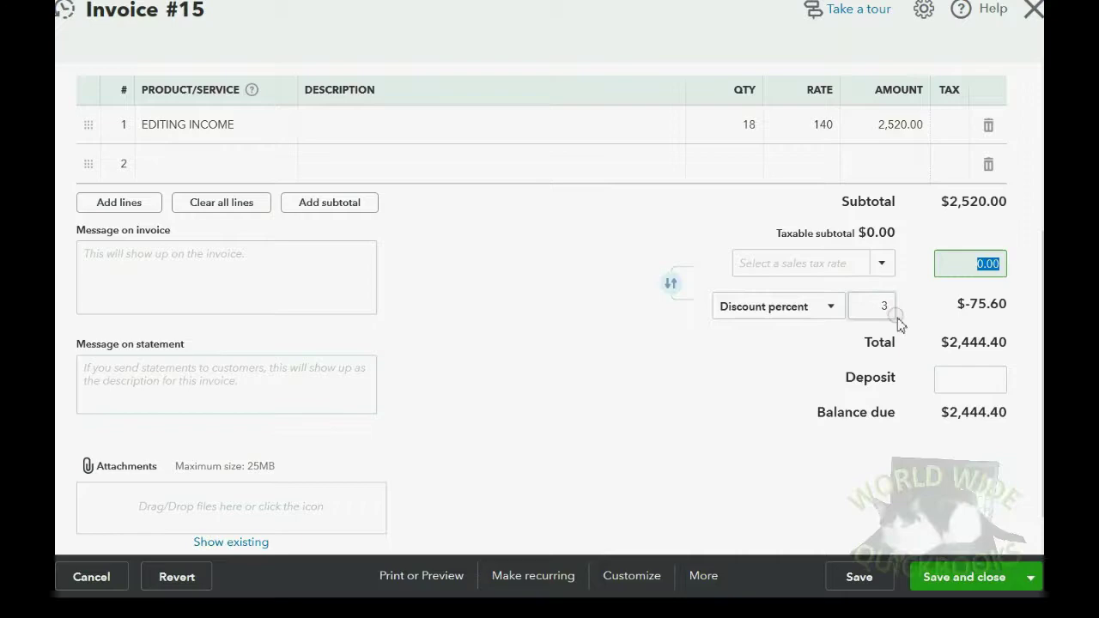
{"action": "left_click", "coordinate": [965, 580]}
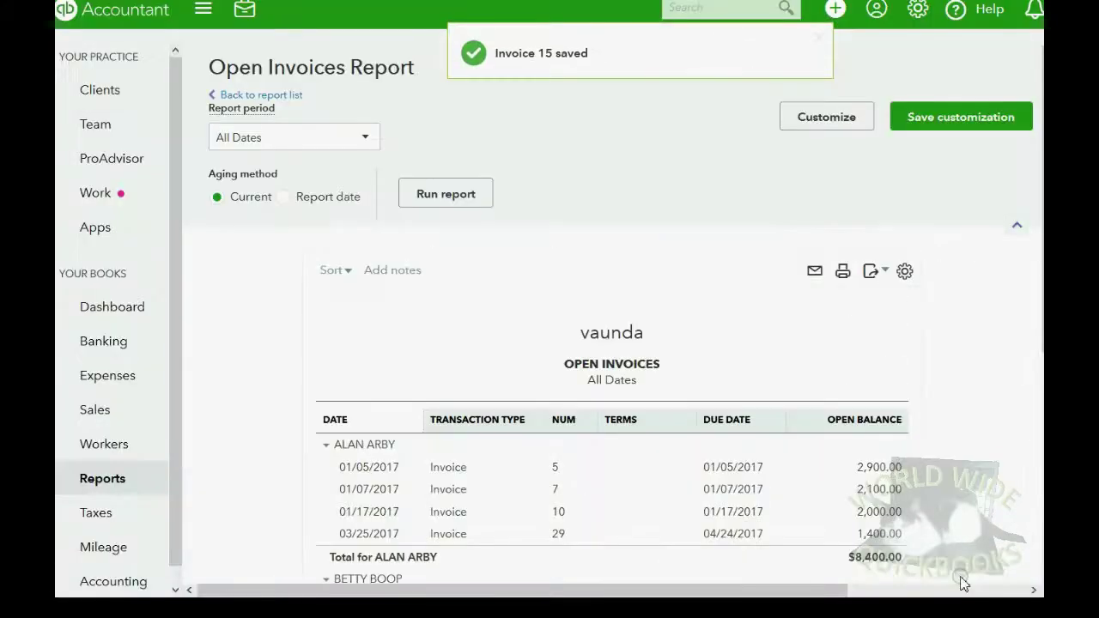
- Reopen the 03/30/2017 invoice from the Open Invoices report, check its discount amount and close it
{"action": "scroll", "coordinate": [670, 556], "scroll_direction": "down", "scroll_amount": 2}
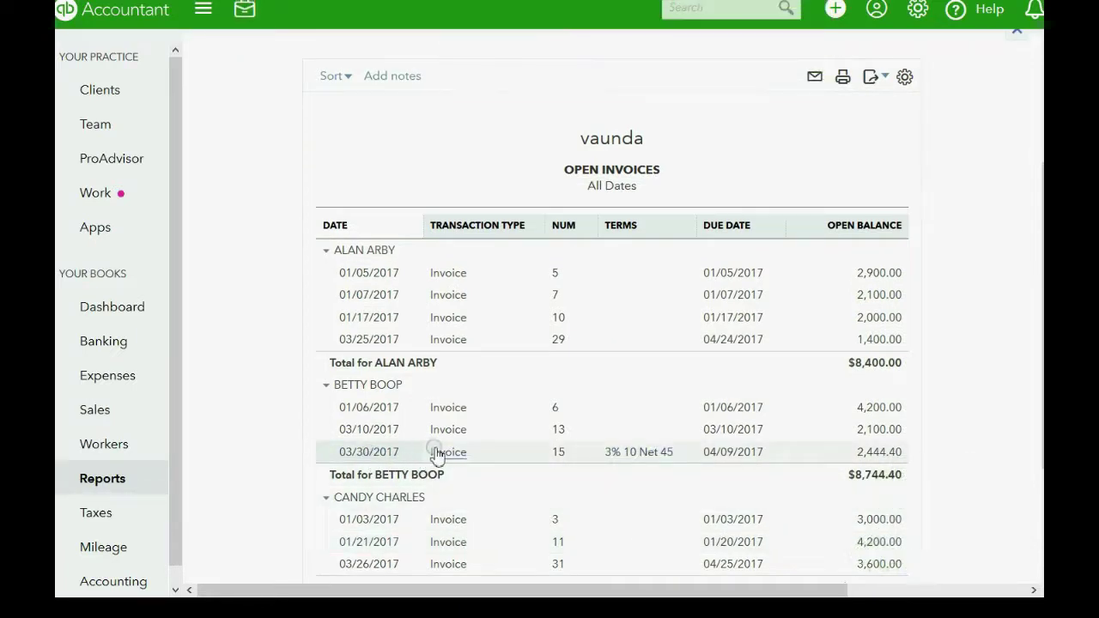
{"action": "left_click", "coordinate": [371, 452]}
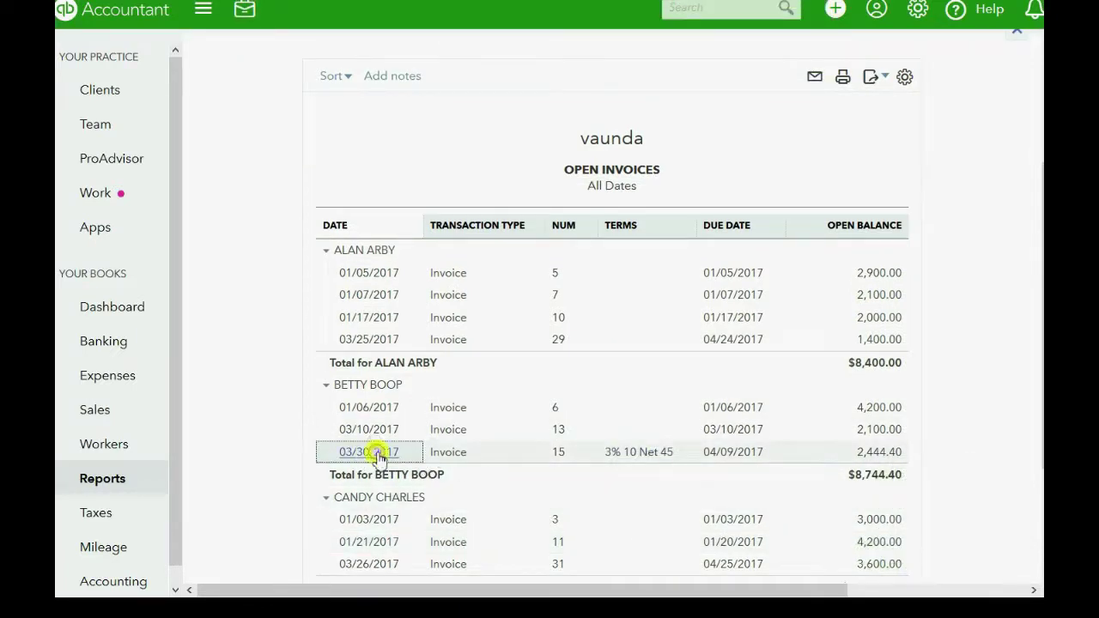
{"action": "scroll", "coordinate": [609, 441], "scroll_direction": "down", "scroll_amount": 3}
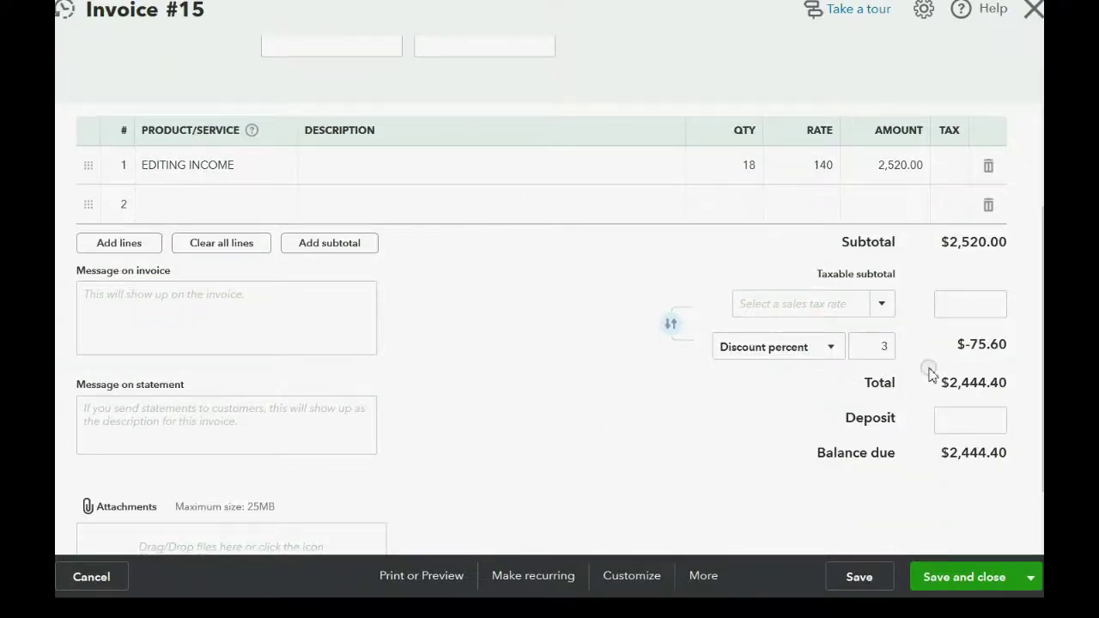
{"action": "double_click", "coordinate": [976, 347]}
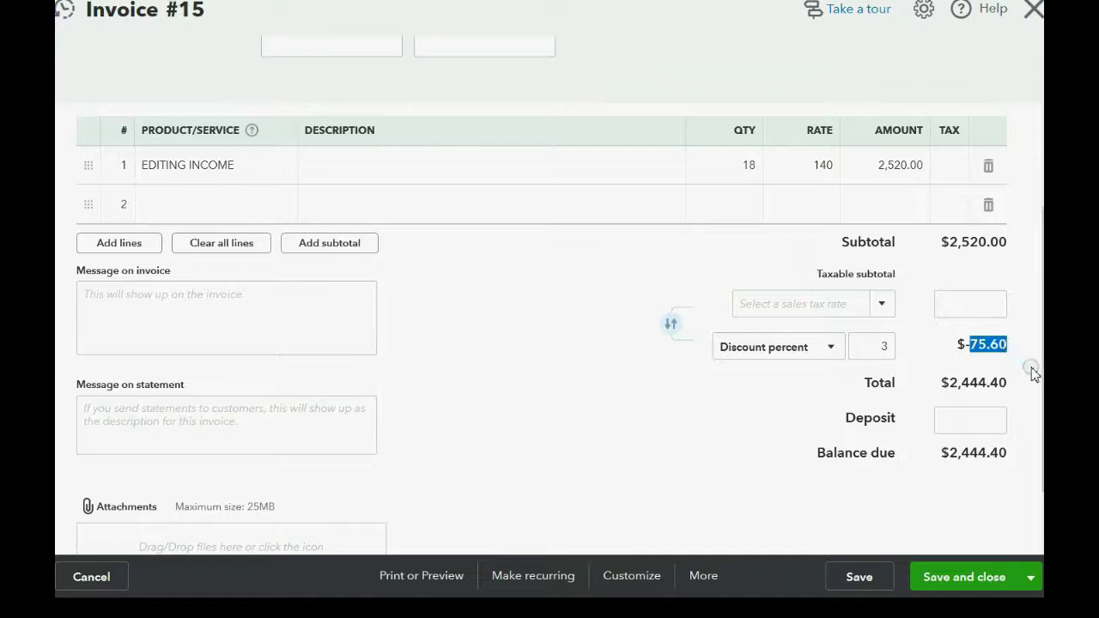
{"action": "left_click", "coordinate": [1034, 10]}
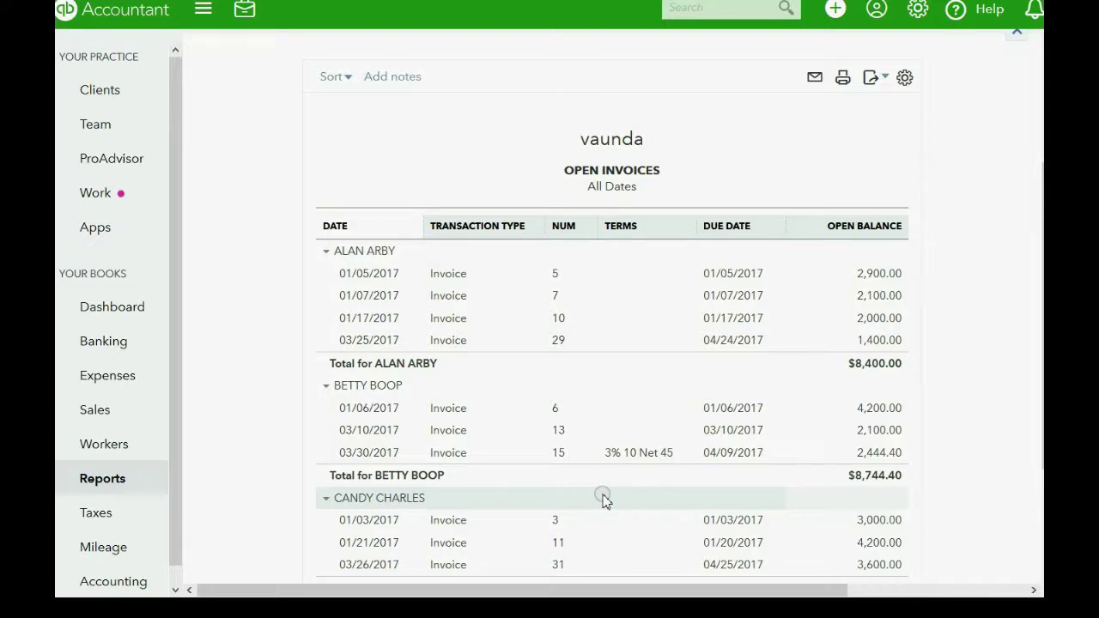
- Open the custom Trial Balance - all report and review the account balances, including Discounts given
{"action": "left_click", "coordinate": [104, 481]}
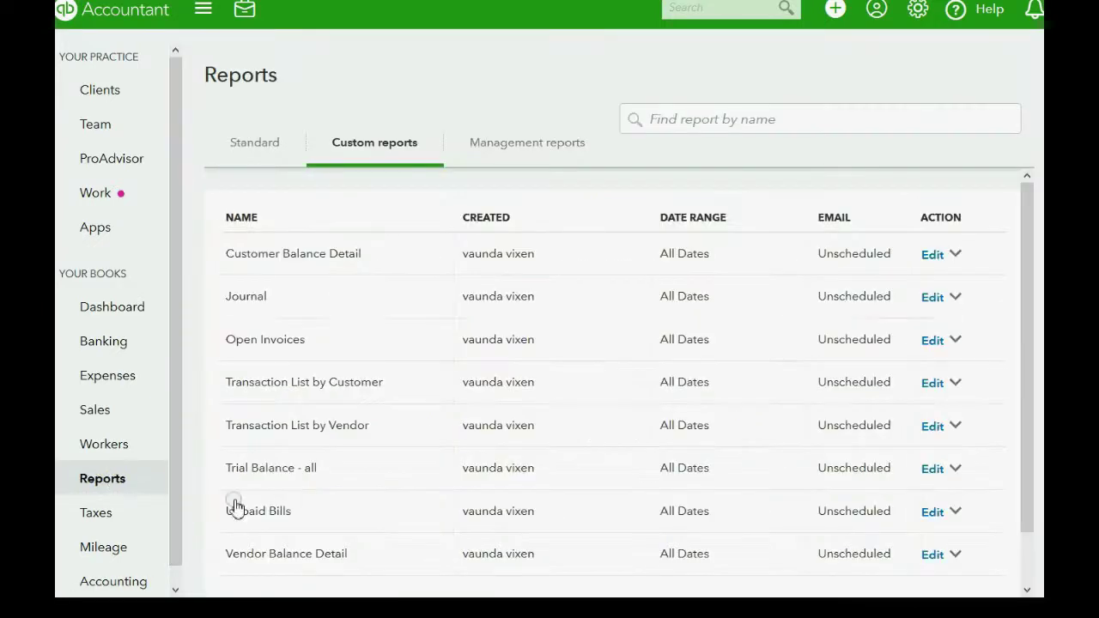
{"action": "left_click", "coordinate": [257, 471]}
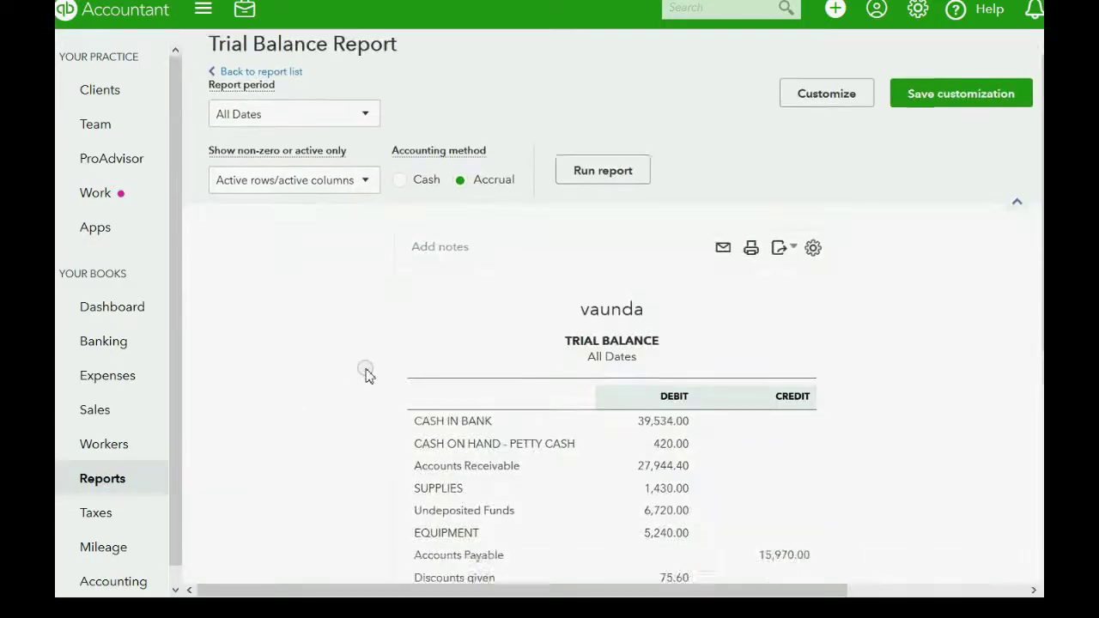
{"action": "scroll", "coordinate": [365, 373], "scroll_direction": "down", "scroll_amount": 3}
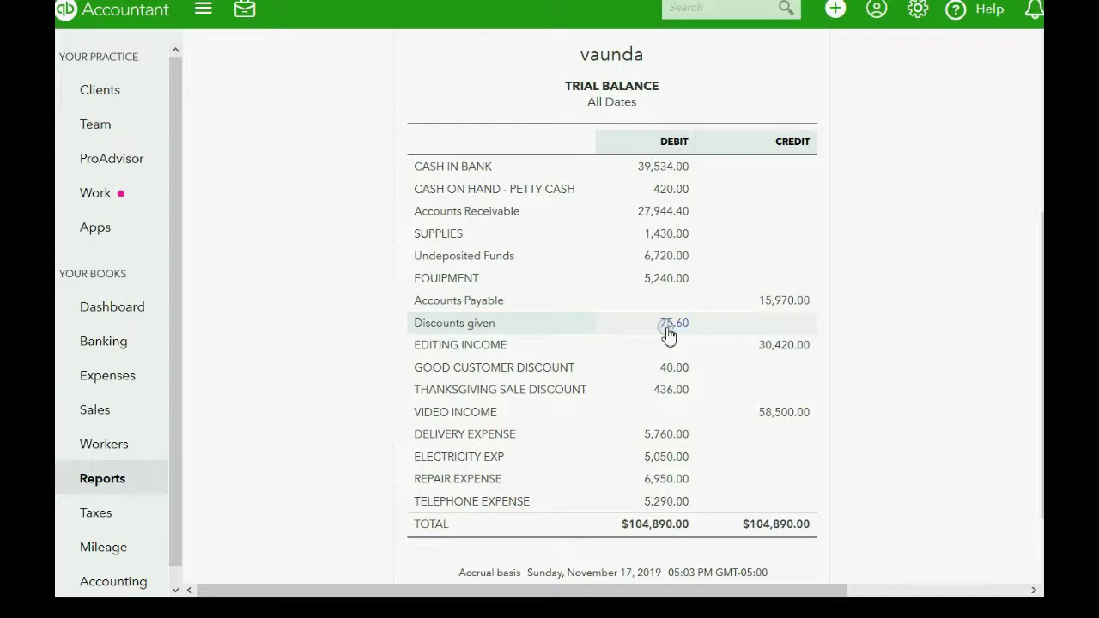
- Start a new Receive Payment form and set its payment date to 03/30/2017
{"action": "left_click", "coordinate": [834, 12]}
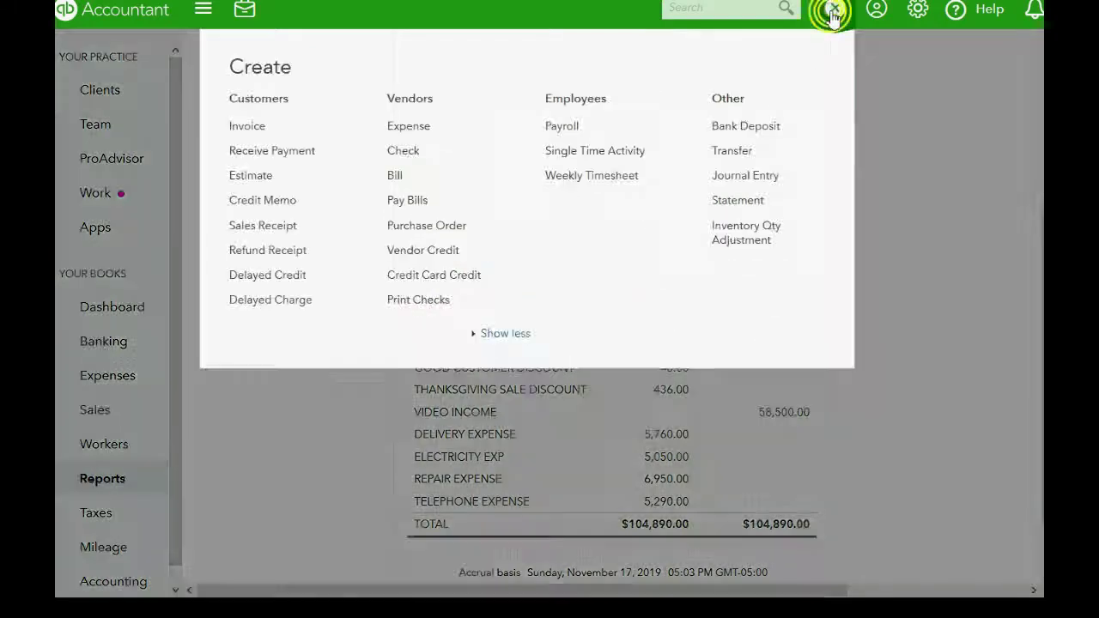
{"action": "left_click", "coordinate": [308, 155]}
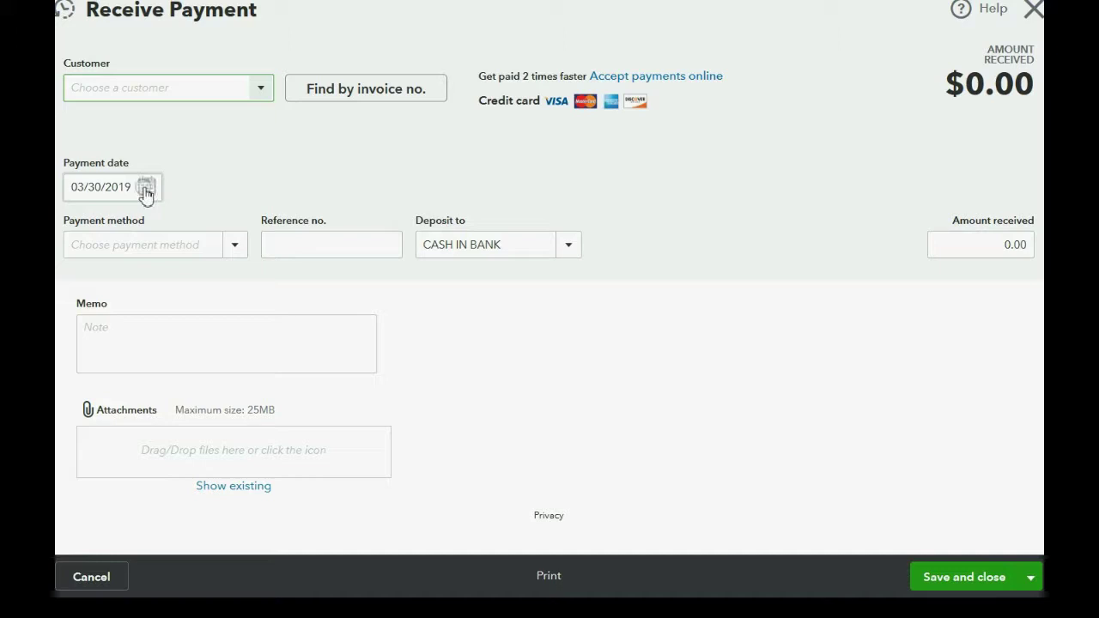
{"action": "left_click", "coordinate": [138, 188]}
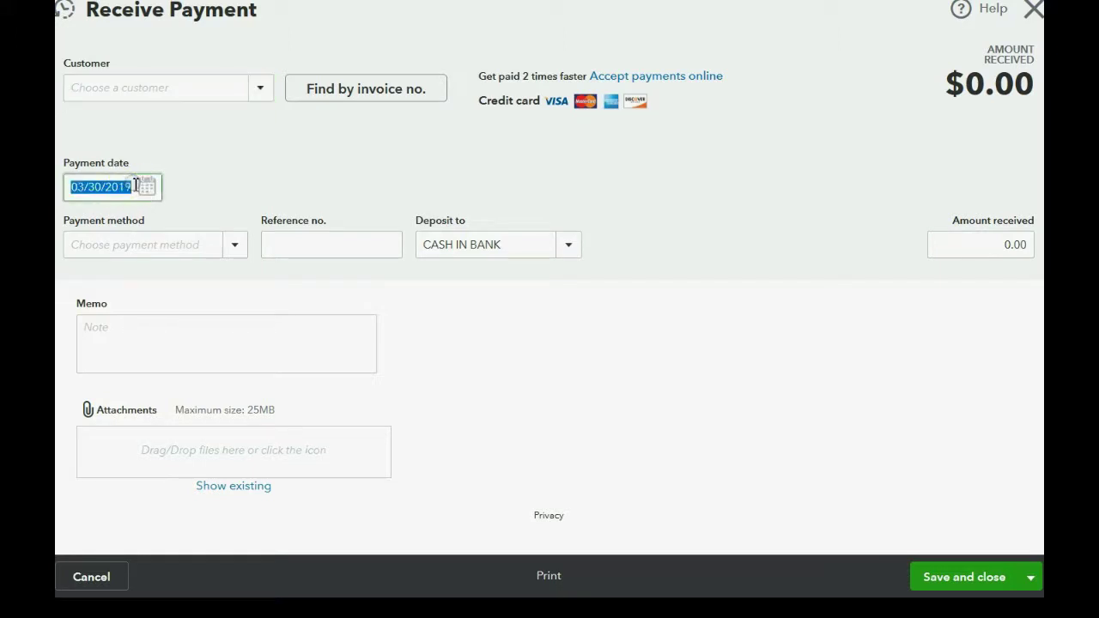
{"action": "left_click", "coordinate": [134, 184]}
{"action": "key", "text": "BackSpace"}
{"action": "type", "text": "7"}
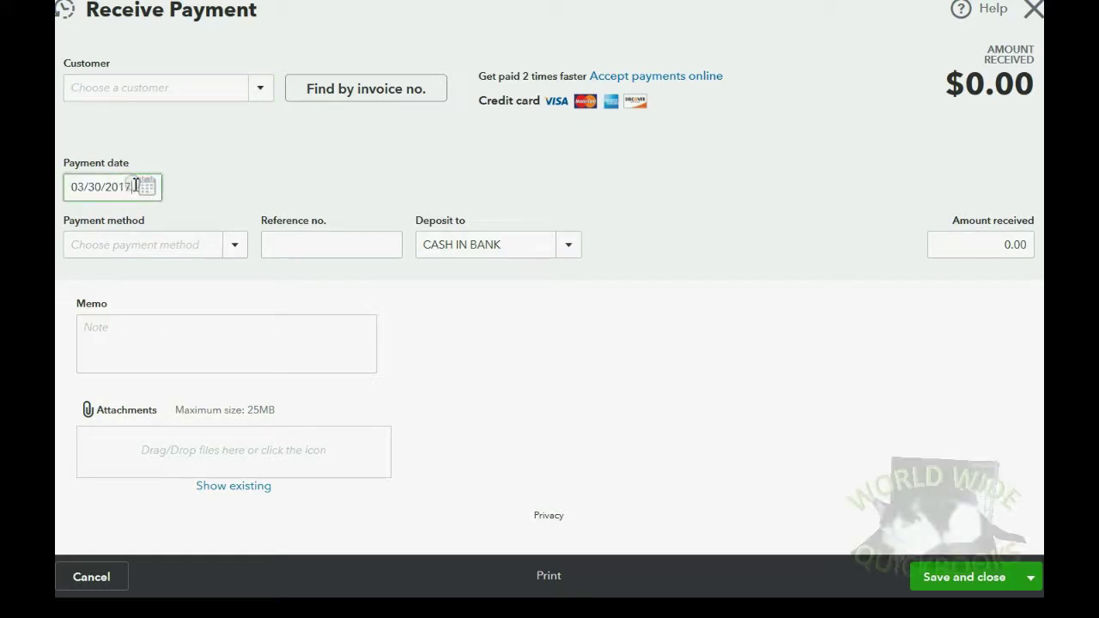
{"action": "key", "text": "Tab"}
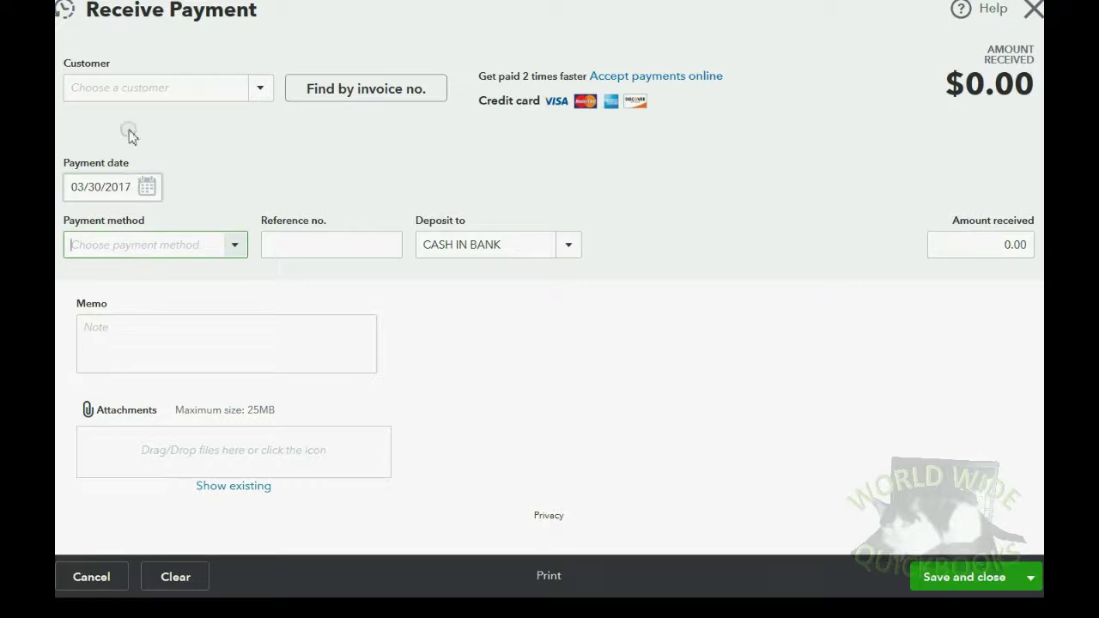
- Choose the second listed customer, apply full payment to the invoice dated 03/30/2017, and save and close the payment
{"action": "left_click", "coordinate": [255, 91]}
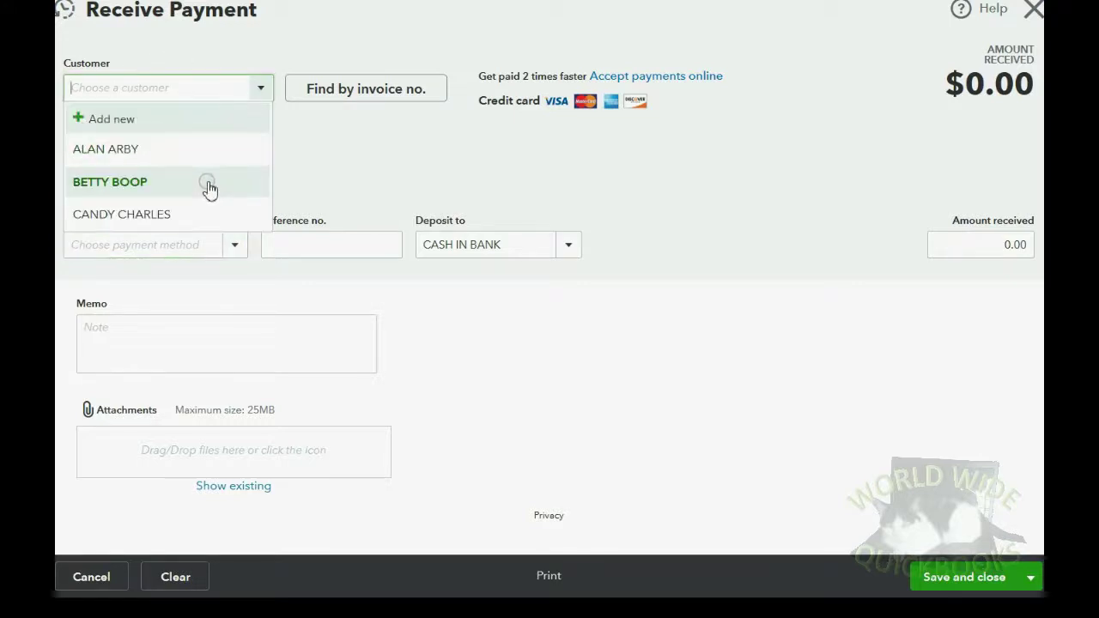
{"action": "left_click", "coordinate": [207, 184]}
{"action": "scroll", "coordinate": [214, 179], "scroll_direction": "down", "scroll_amount": 2}
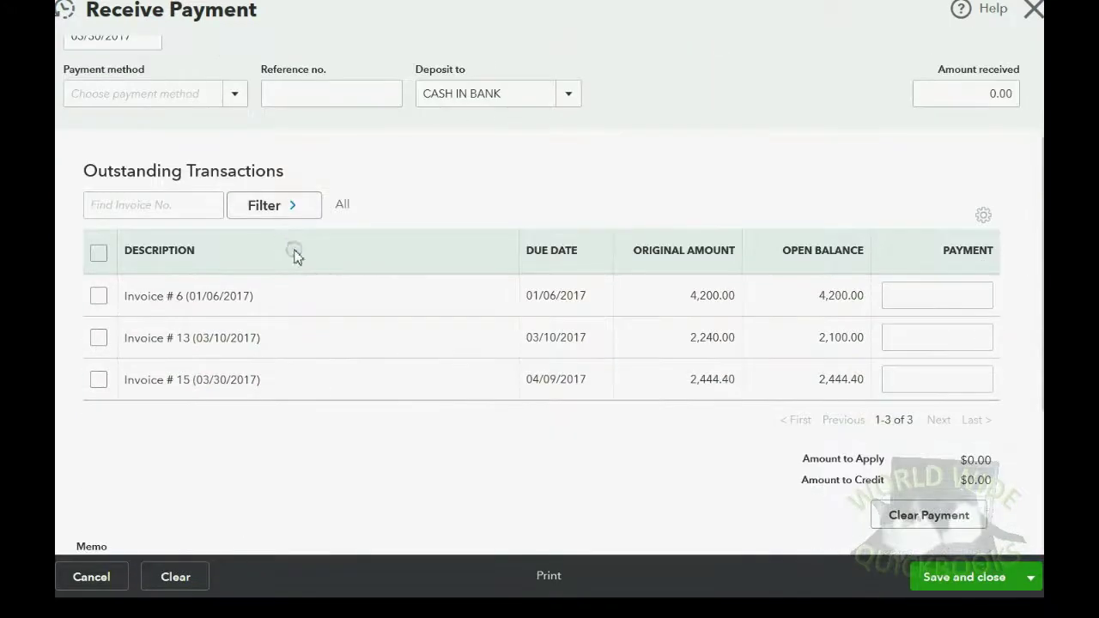
{"action": "left_click", "coordinate": [100, 382]}
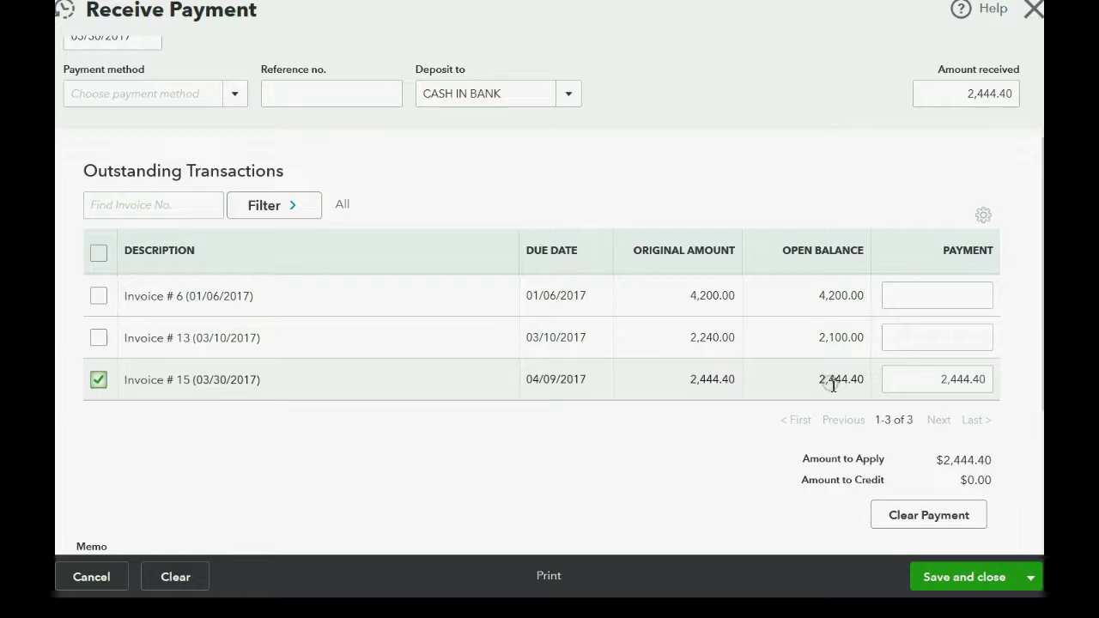
{"action": "scroll", "coordinate": [831, 386], "scroll_direction": "up", "scroll_amount": 2}
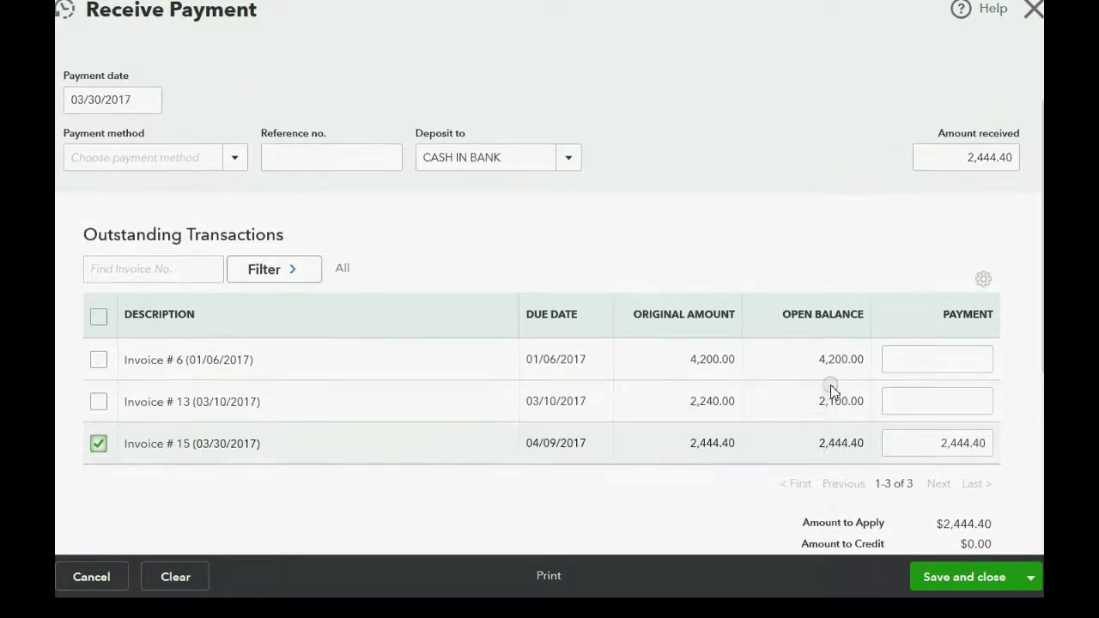
{"action": "left_click", "coordinate": [964, 577]}
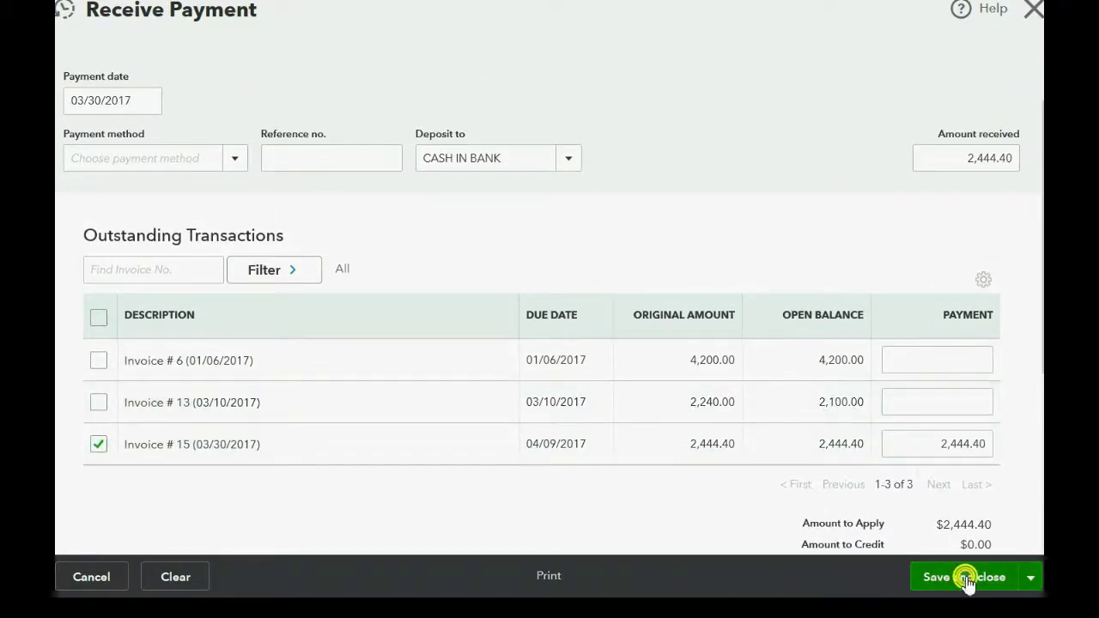
- Review the Trial Balance report's cash, receivables and discount balances following the recorded payment
{"action": "mouse_move", "coordinate": [147, 447]}
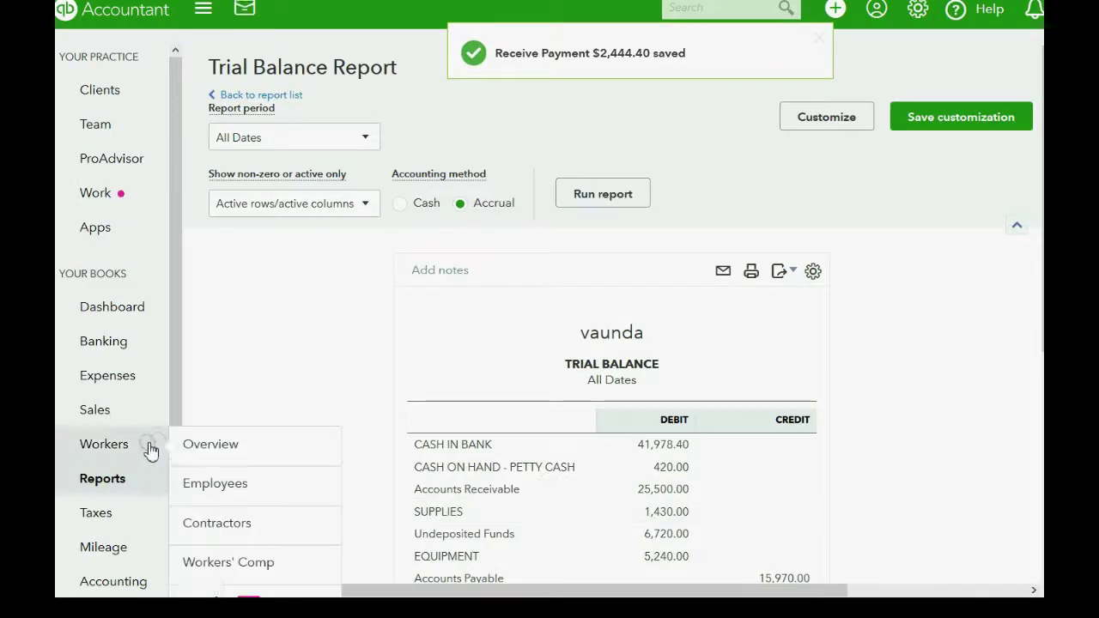
{"action": "scroll", "coordinate": [412, 337], "scroll_direction": "down", "scroll_amount": 1}
{"action": "scroll", "coordinate": [412, 337], "scroll_direction": "down", "scroll_amount": 6}
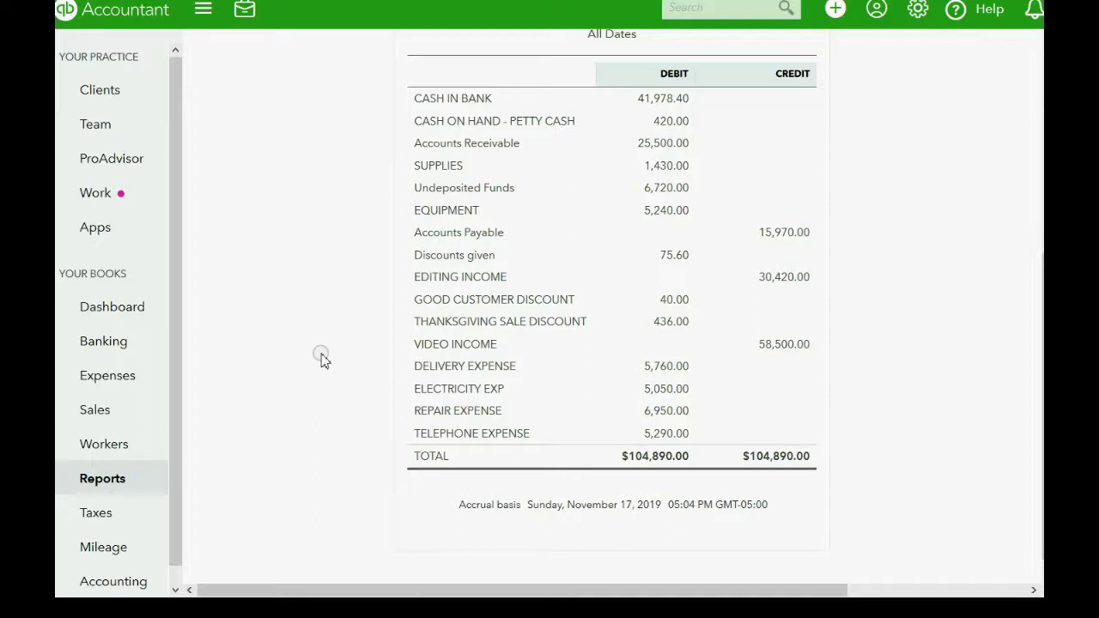
- Open the custom Open Invoices report and check which of the second customer's invoices are still unpaid
{"action": "left_click", "coordinate": [110, 481]}
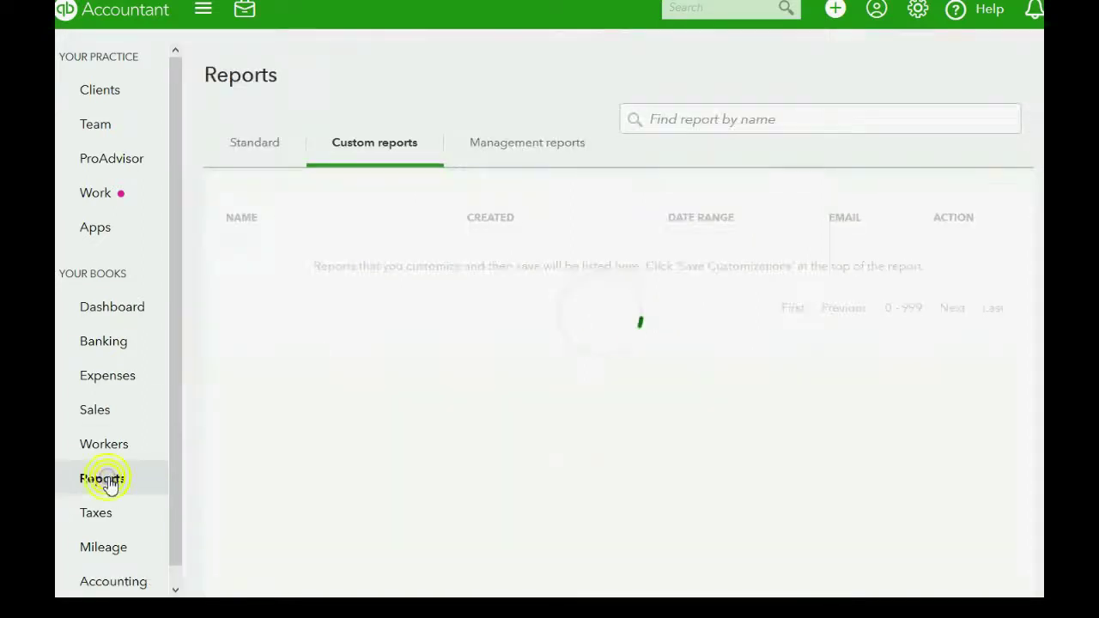
{"action": "left_click", "coordinate": [260, 341]}
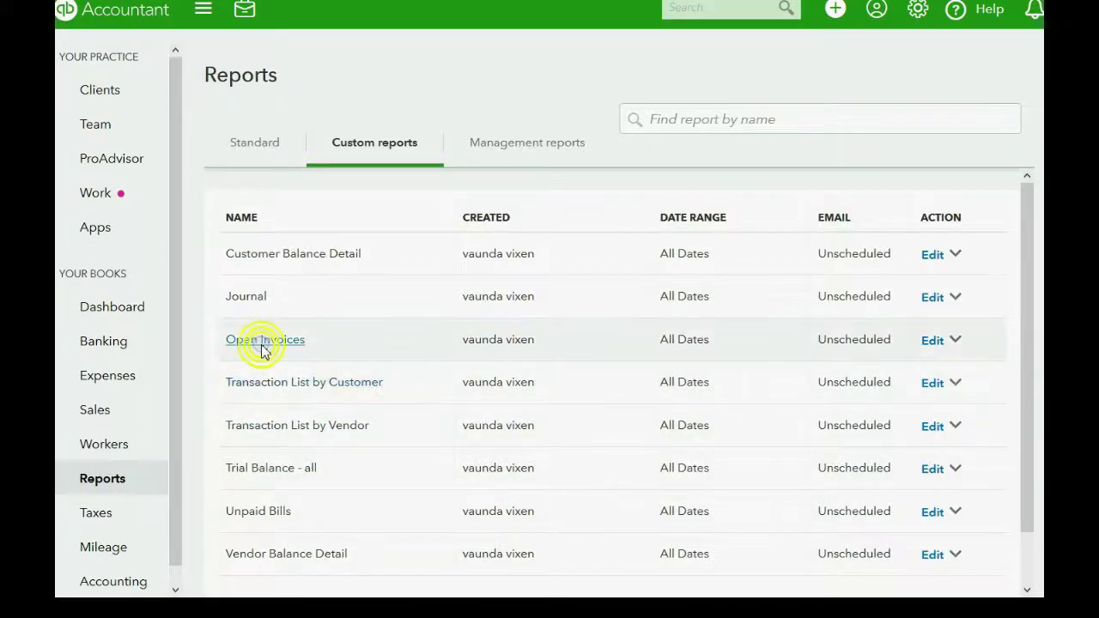
{"action": "scroll", "coordinate": [372, 273], "scroll_direction": "down", "scroll_amount": 4}
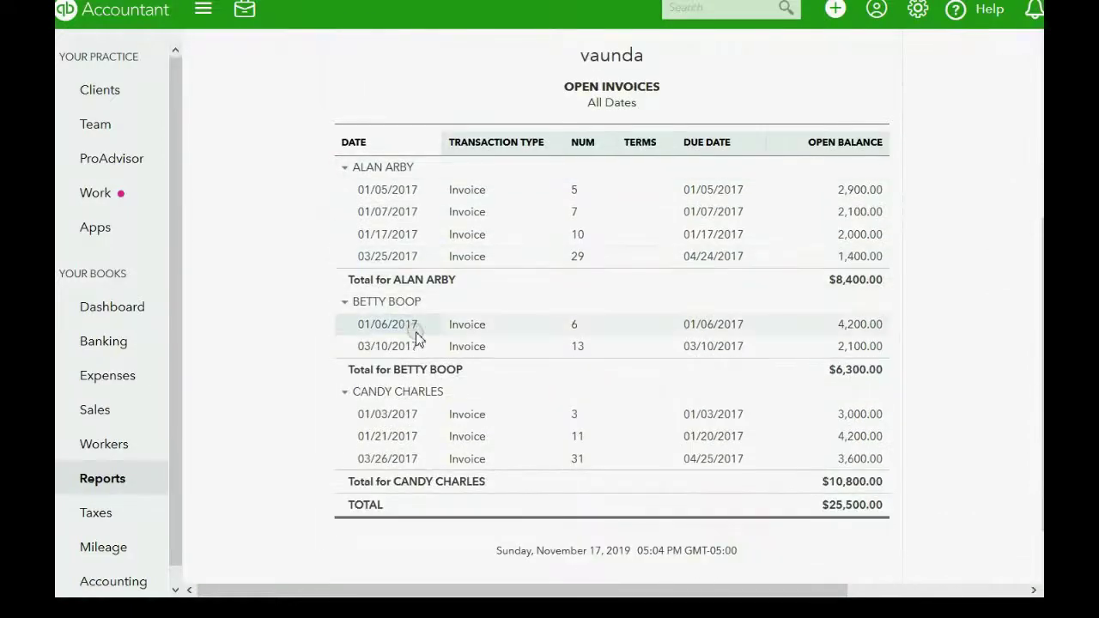